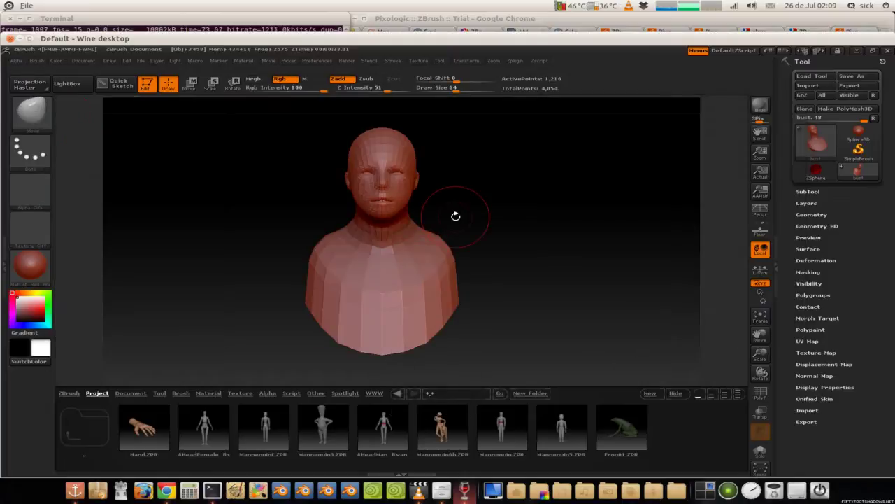
- Orbit the red bust to inspect its left profile and its back
mouse_move(455, 214)
mouse_down()
mouse_move(514, 206)
mouse_move(456, 211)
mouse_up()
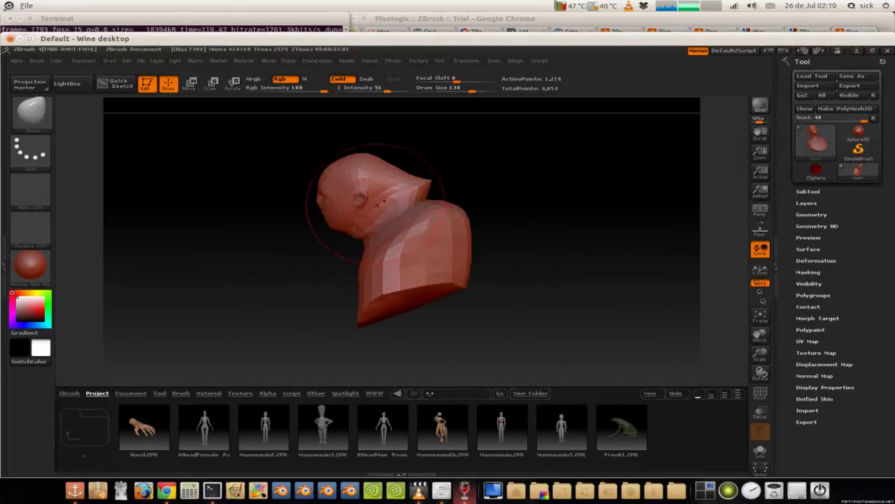
mouse_move(378, 203)
mouse_down()
mouse_move(441, 190)
mouse_move(564, 224)
mouse_move(320, 148)
mouse_up()
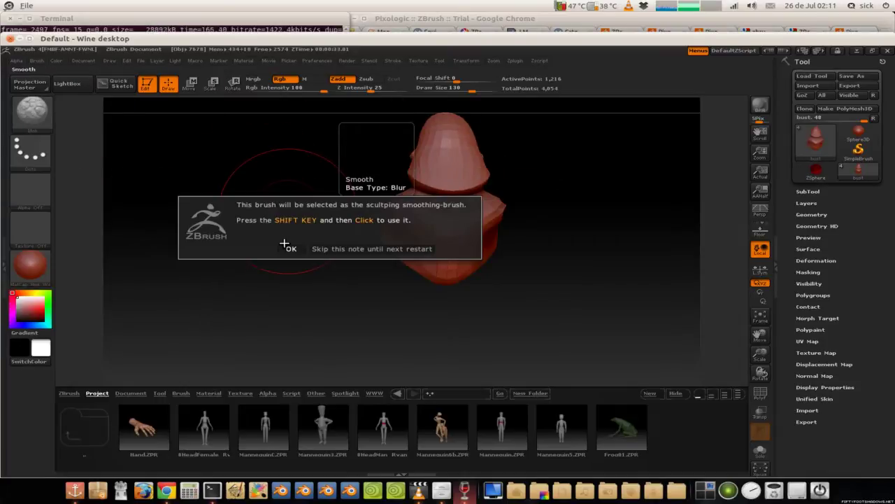
- Select the ClayTubes brush with Freehand stroke
click(287, 246)
click(32, 110)
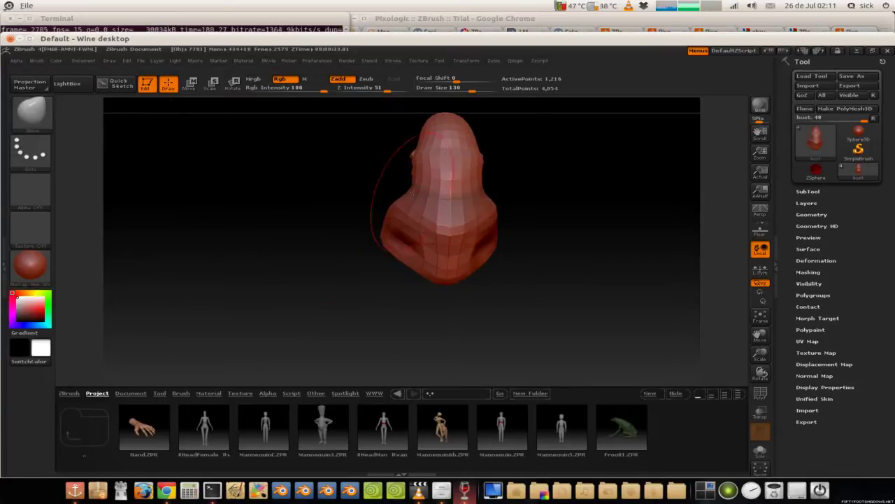
click(360, 100)
- Build the bust into a lumpy rock-like mass with a heavy brow, rotating between strokes
mouse_move(448, 230)
mouse_down()
mouse_move(537, 253)
mouse_move(479, 286)
mouse_up()
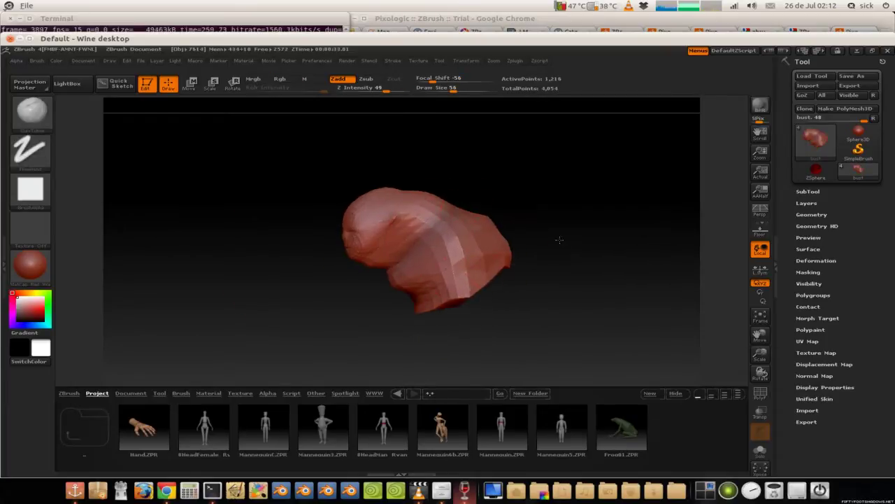
drag(559, 239, 464, 204)
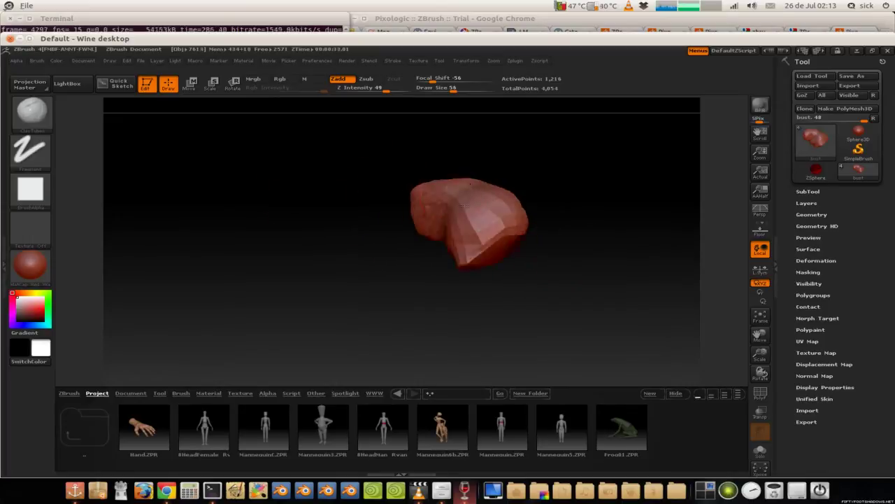
drag(465, 204, 327, 185)
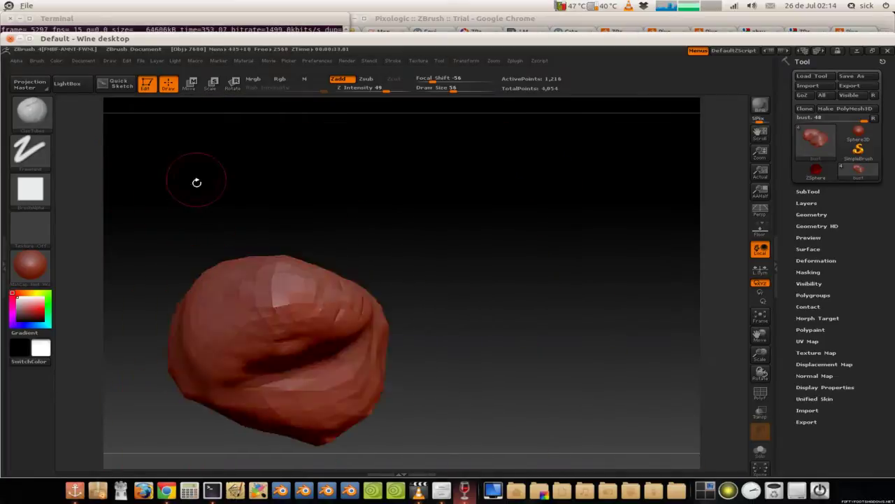
drag(196, 180, 264, 189)
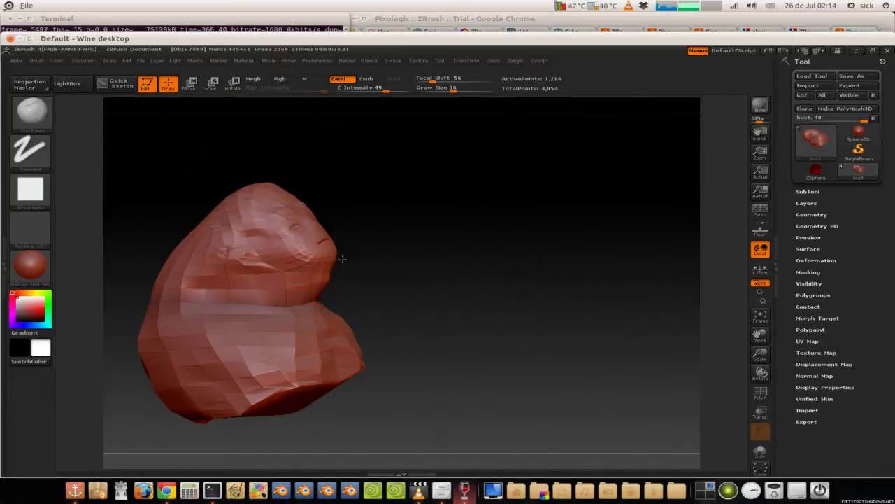
drag(342, 259, 486, 205)
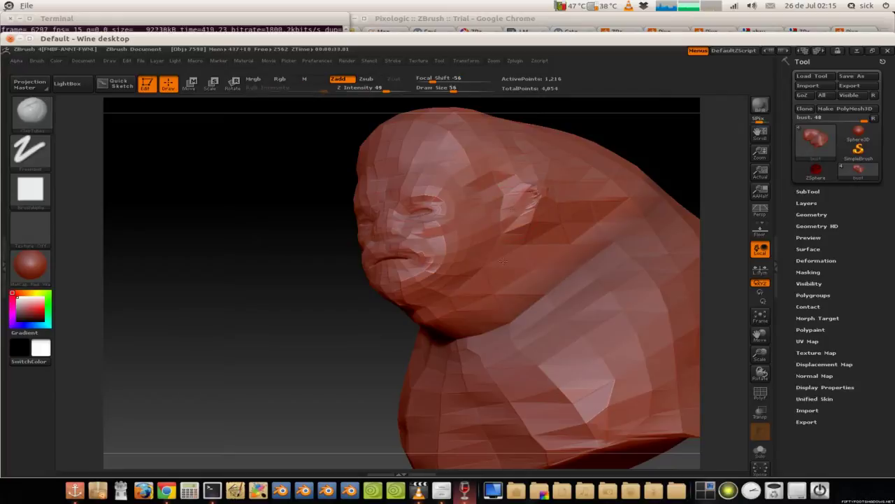
drag(461, 235, 529, 284)
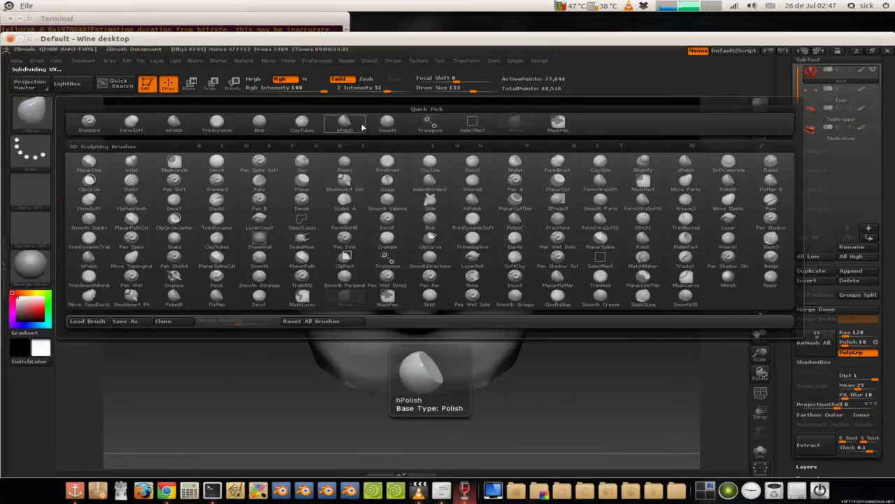
- Switch to the ClayTubes brush and frame the bust in a front view
click(362, 127)
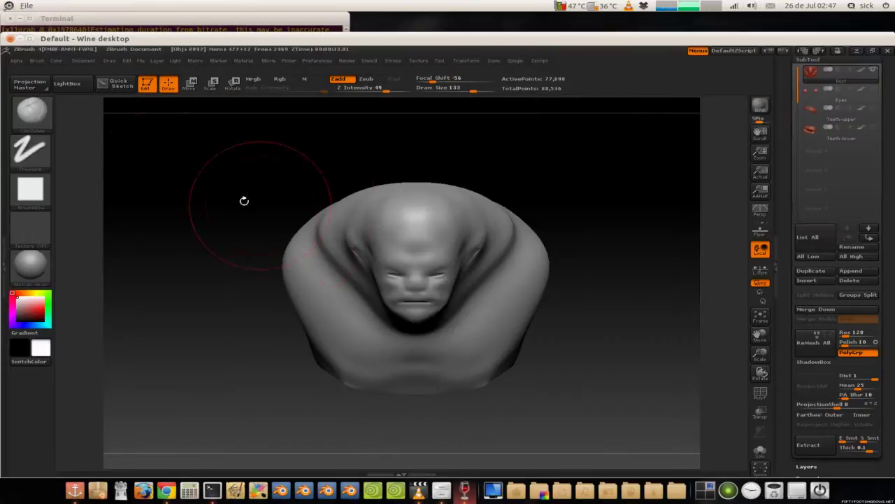
drag(165, 242, 427, 128)
key(f)
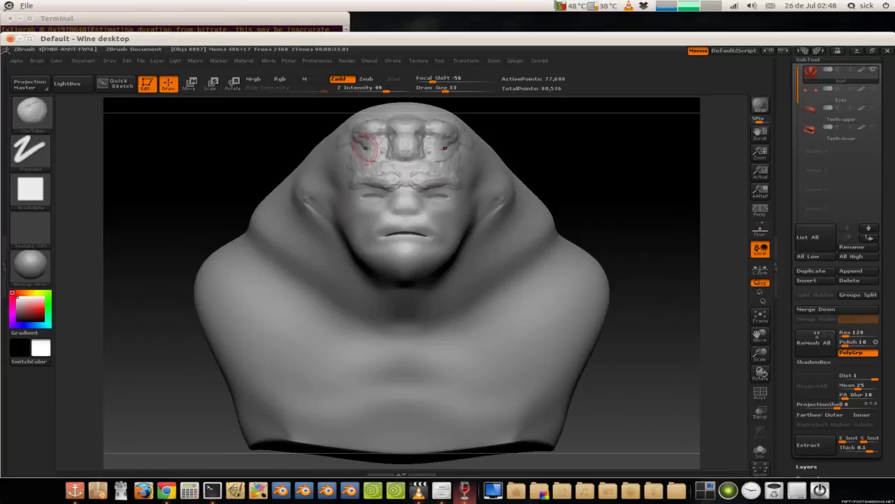
mouse_move(402, 200)
mouse_down()
mouse_move(539, 180)
mouse_move(270, 250)
mouse_move(332, 201)
mouse_up()
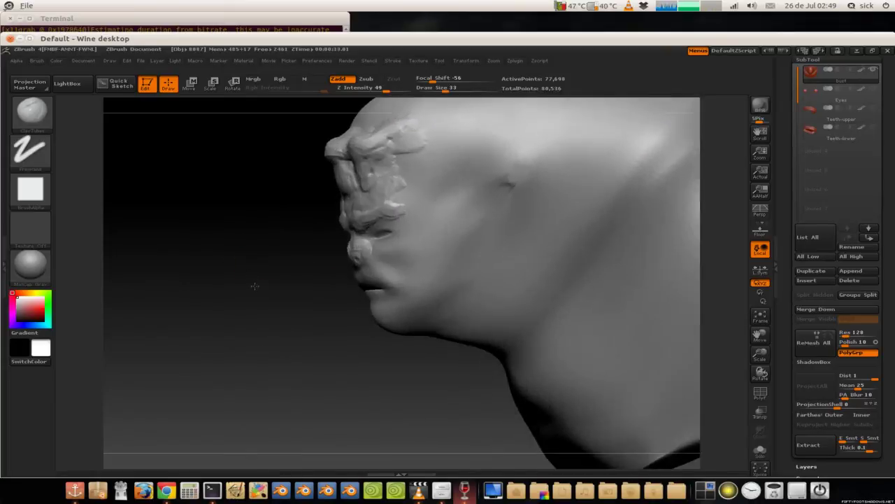
- Carve craggy wrinkles into the forehead, temple, nose and cheek at draw size 39
key(s)
drag(411, 173, 463, 241)
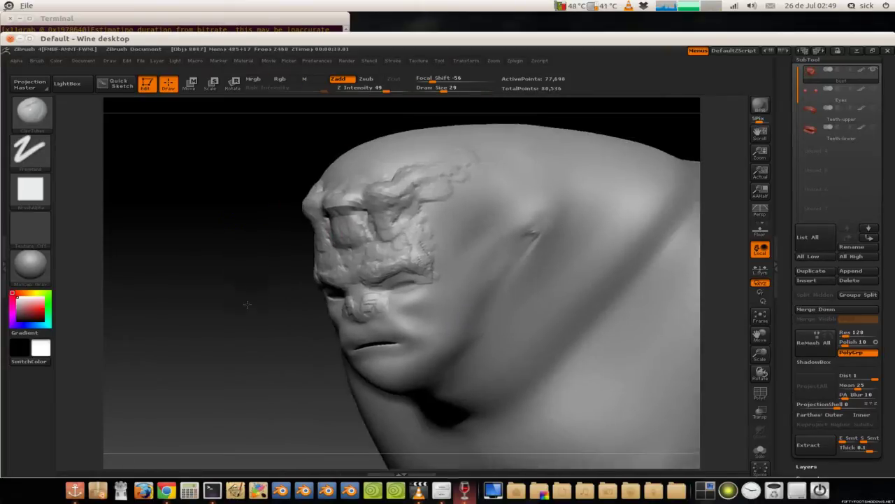
mouse_move(293, 217)
mouse_down()
mouse_move(293, 264)
mouse_move(408, 214)
mouse_move(487, 303)
mouse_move(325, 264)
mouse_move(400, 262)
mouse_move(353, 268)
mouse_up()
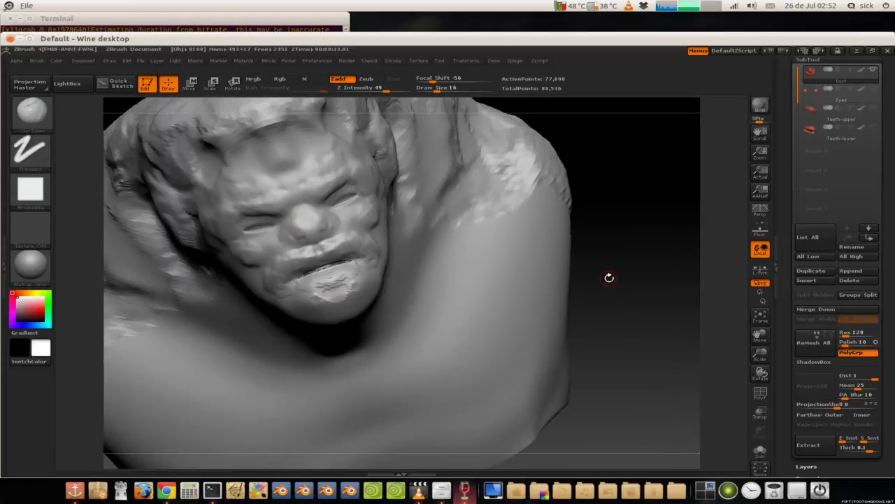
drag(609, 278, 325, 296)
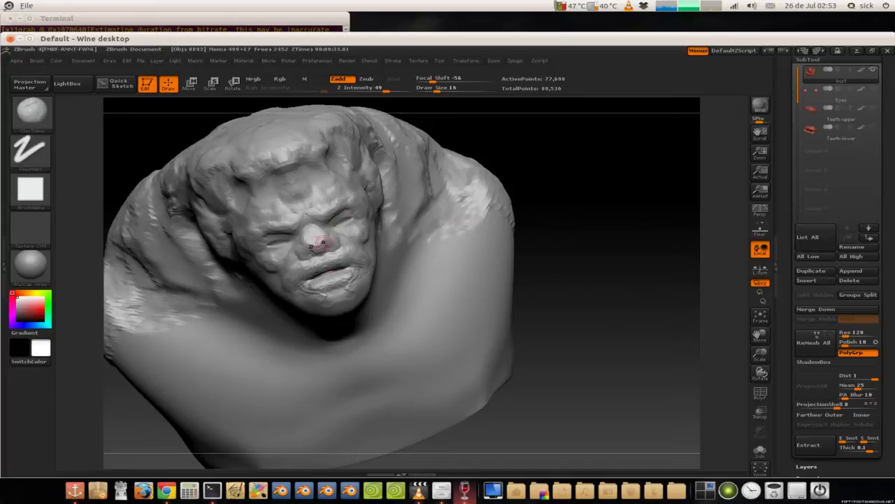
drag(323, 242, 321, 296)
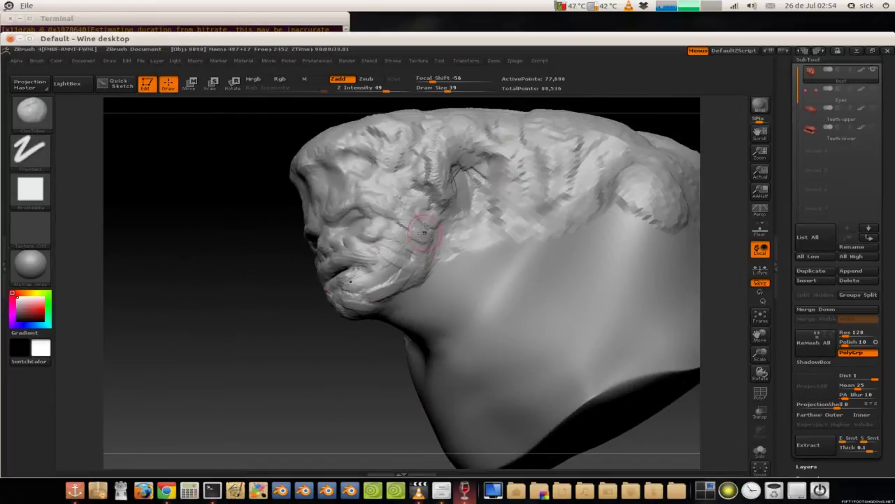
drag(448, 203, 462, 179)
mouse_move(359, 198)
mouse_down()
mouse_move(199, 383)
mouse_move(213, 213)
mouse_up()
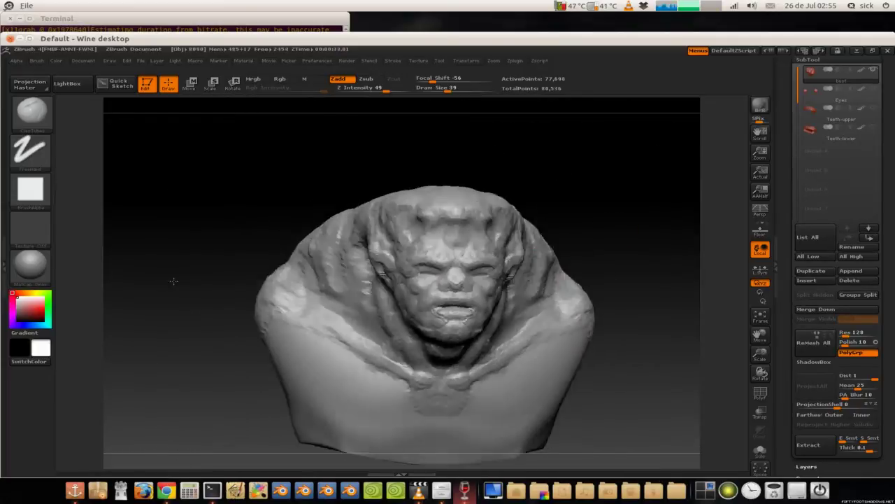
- Raise draw size to 67 and smooth patches on the back of the bust
key(s)
mouse_move(140, 200)
mouse_down()
mouse_move(208, 223)
mouse_move(447, 163)
mouse_up()
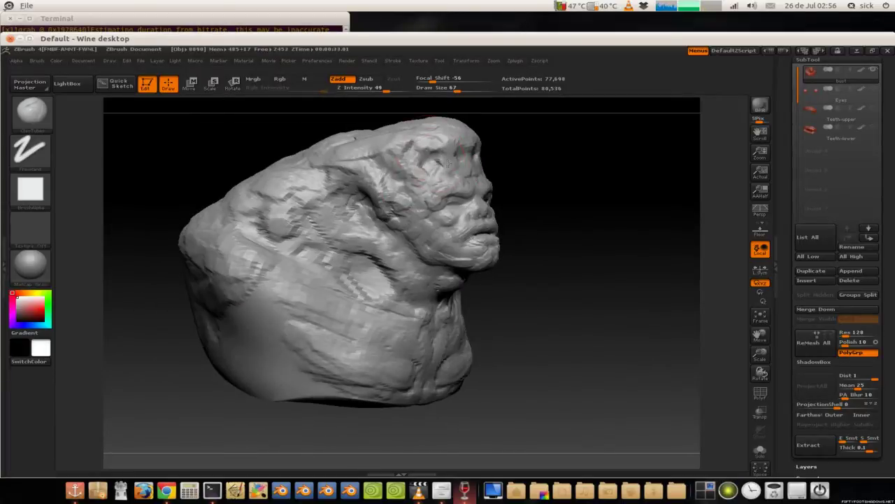
drag(463, 252, 182, 252)
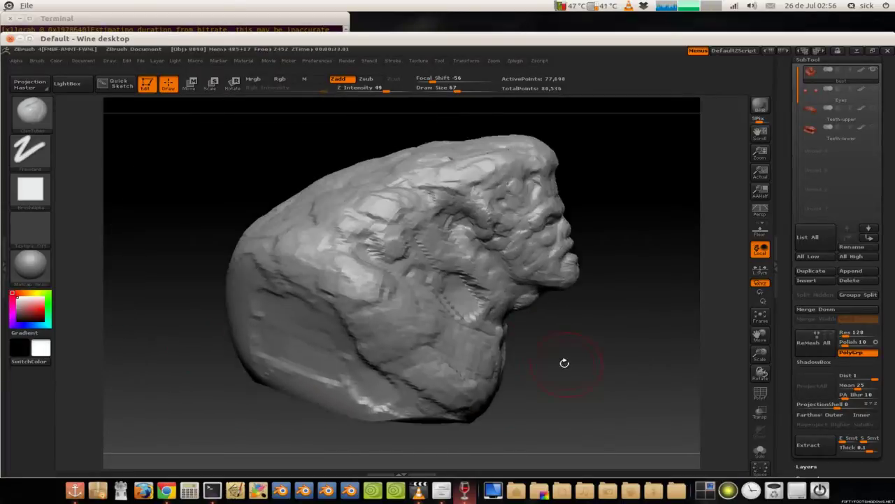
drag(183, 251, 440, 259)
shift+drag(301, 279, 343, 244)
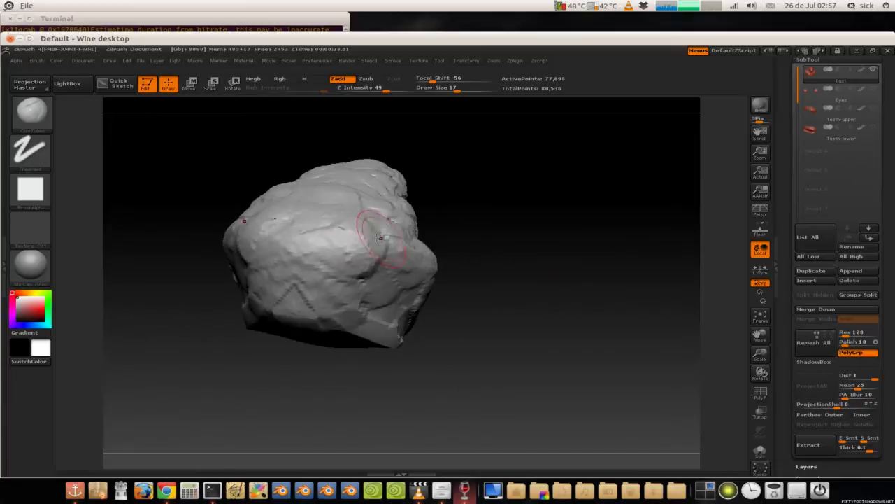
- Add bumpy clay strokes over the top of the cranium, then lower draw size to 18
drag(489, 244, 532, 210)
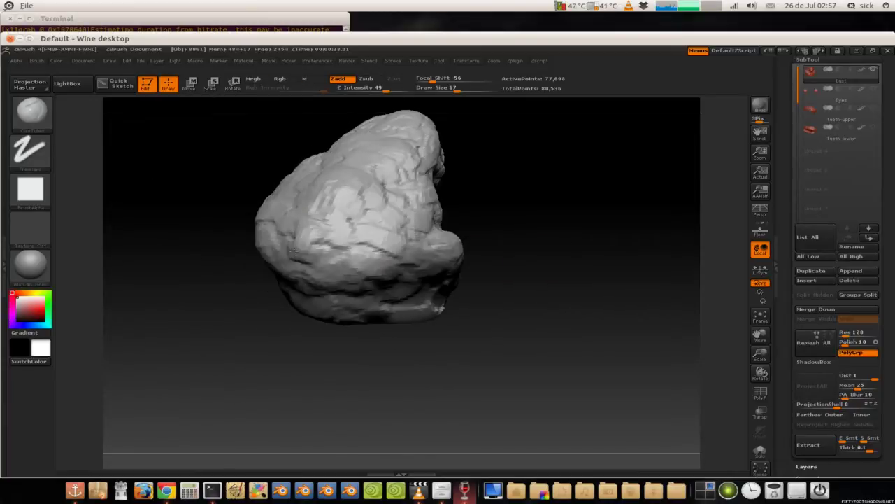
mouse_move(300, 224)
mouse_down()
mouse_move(350, 180)
mouse_move(308, 235)
mouse_up()
mouse_move(482, 231)
mouse_down()
mouse_move(510, 200)
mouse_move(502, 210)
mouse_up()
mouse_move(308, 231)
mouse_down()
mouse_move(263, 293)
mouse_move(599, 220)
mouse_move(589, 280)
mouse_move(362, 264)
mouse_up()
key(s)
drag(177, 201, 389, 276)
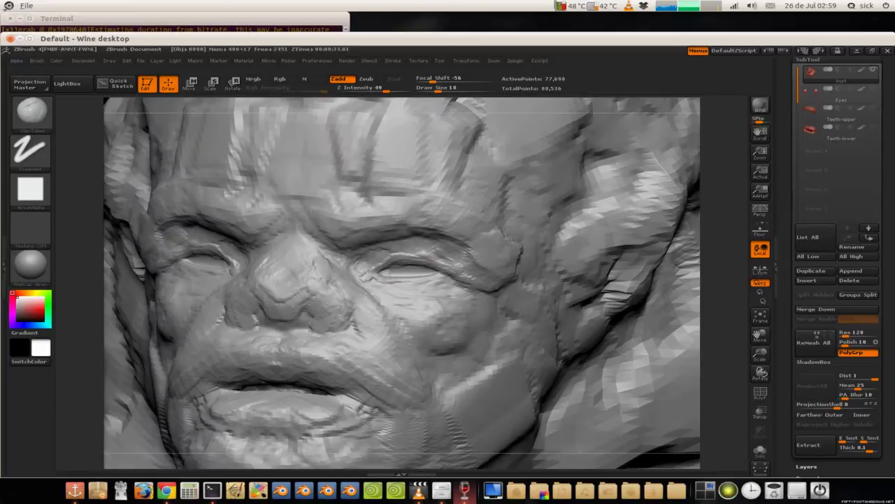
- Raise draw size to 39 and deepen wrinkles around the brow, eyes and nose
drag(163, 229, 112, 201)
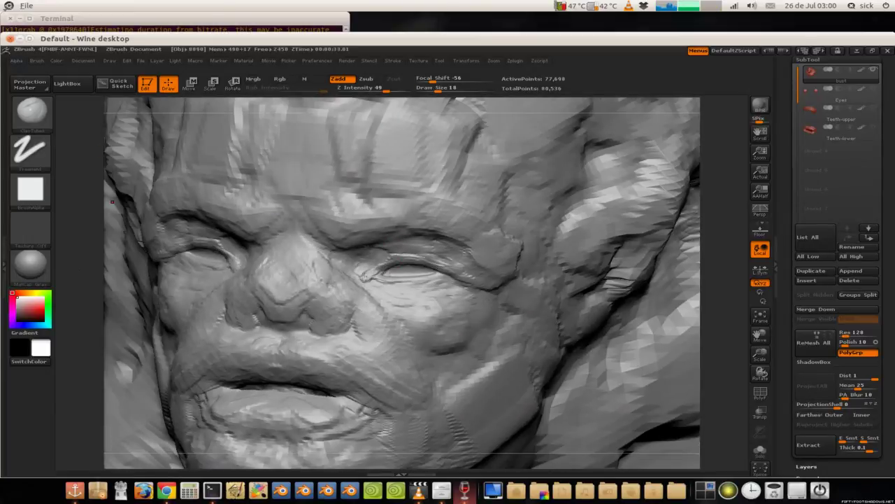
drag(338, 290, 499, 240)
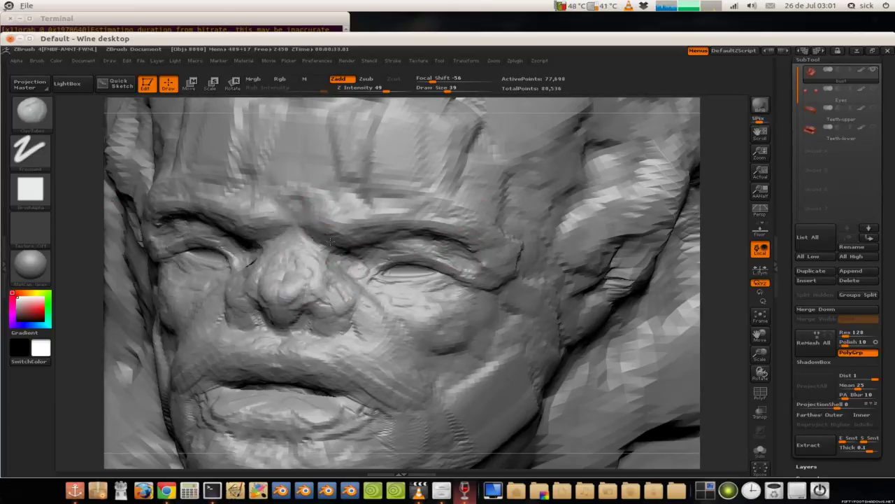
drag(228, 161, 165, 261)
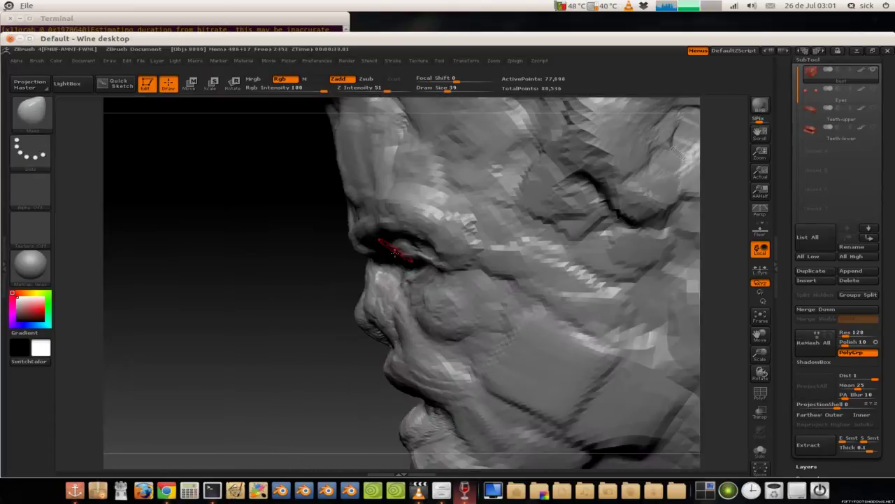
drag(301, 238, 149, 284)
mouse_move(510, 245)
mouse_down()
mouse_move(233, 256)
mouse_move(375, 160)
mouse_up()
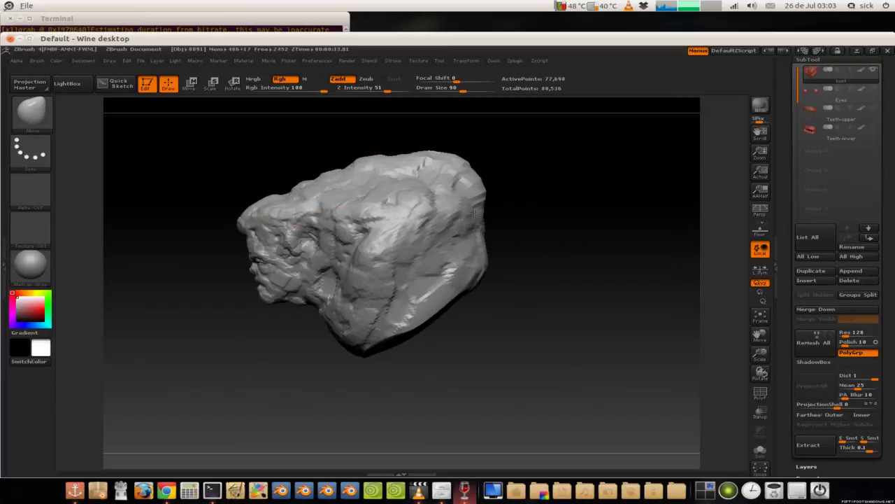
- Turn the head through front and profile views and select the Clay Buildup brush
shift+drag(474, 212, 299, 249)
drag(409, 259, 328, 252)
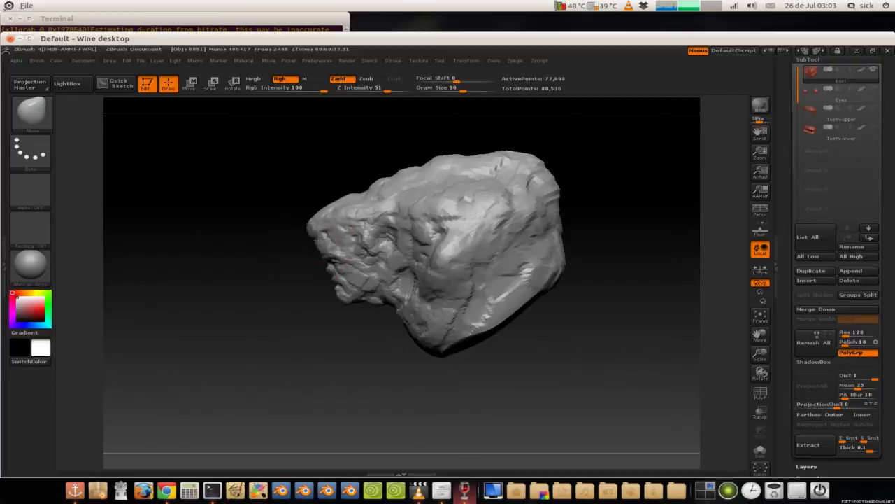
drag(384, 272, 343, 237)
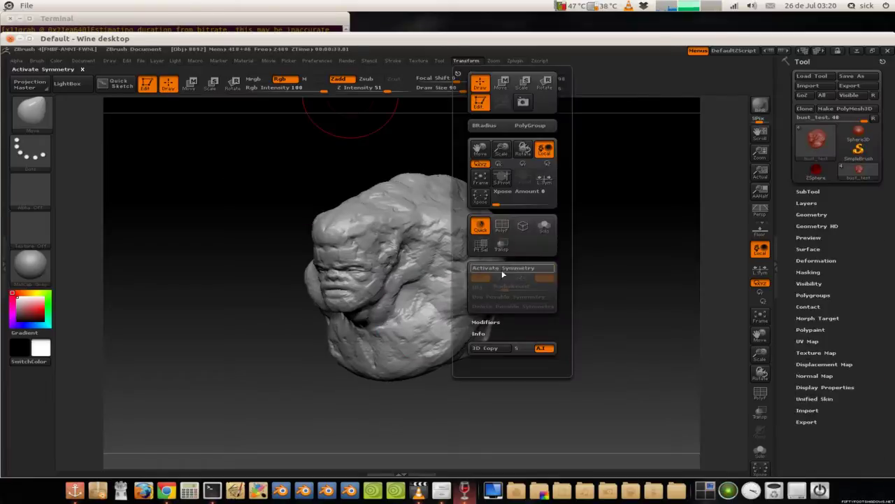
key(b)
click(447, 290)
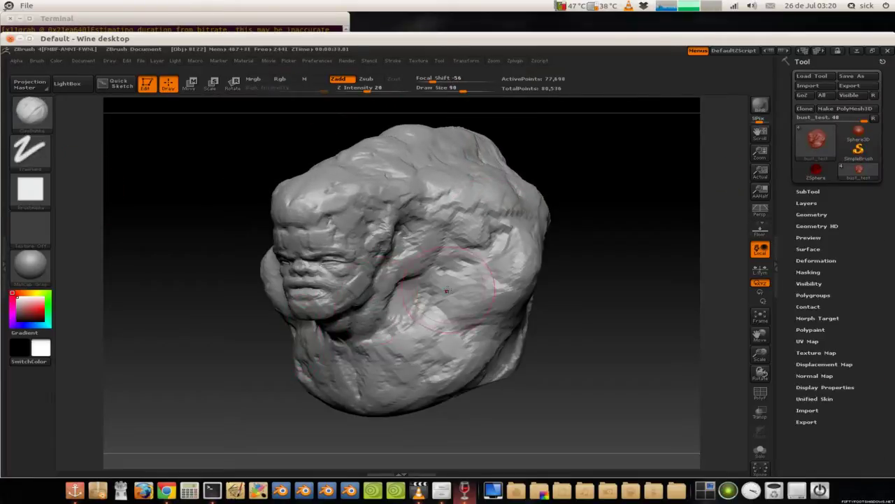
- Build a clay ridge across the left shoulder and lumpy bumps on the head beside the face
drag(308, 173, 378, 275)
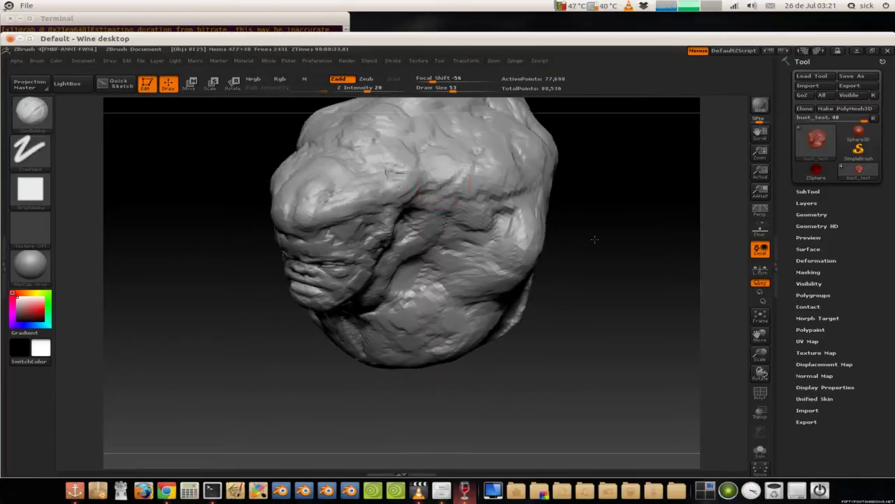
key(f)
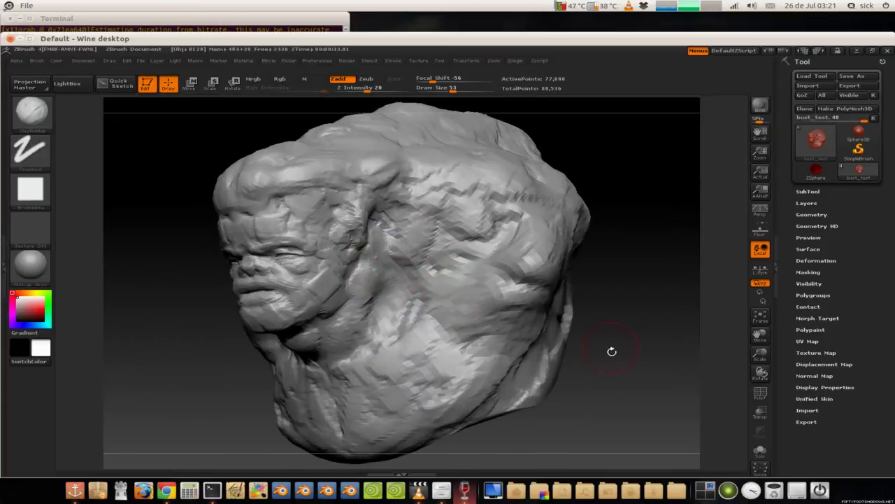
drag(612, 352, 340, 214)
drag(271, 212, 238, 175)
mouse_move(206, 229)
mouse_down()
mouse_move(430, 261)
mouse_move(420, 149)
mouse_up()
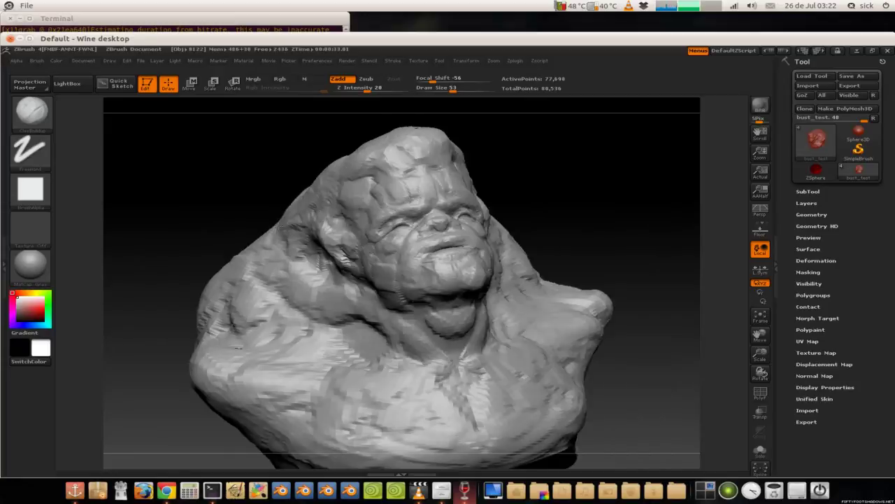
drag(250, 296, 371, 287)
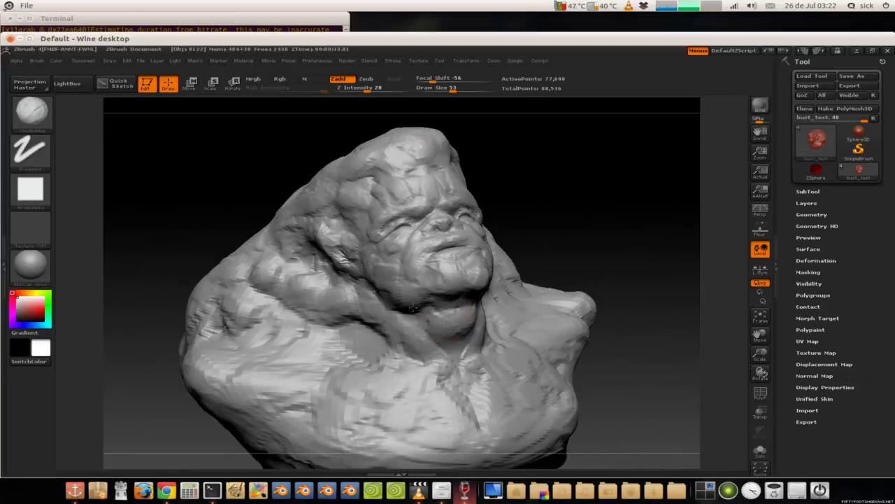
drag(650, 175, 650, 231)
mouse_move(196, 307)
mouse_down()
mouse_move(237, 343)
mouse_move(392, 378)
mouse_up()
drag(297, 262, 290, 212)
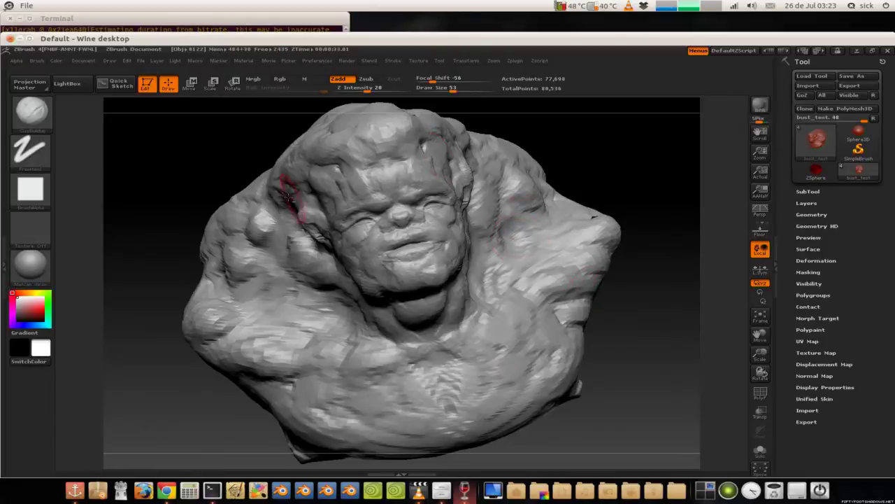
drag(428, 228, 218, 216)
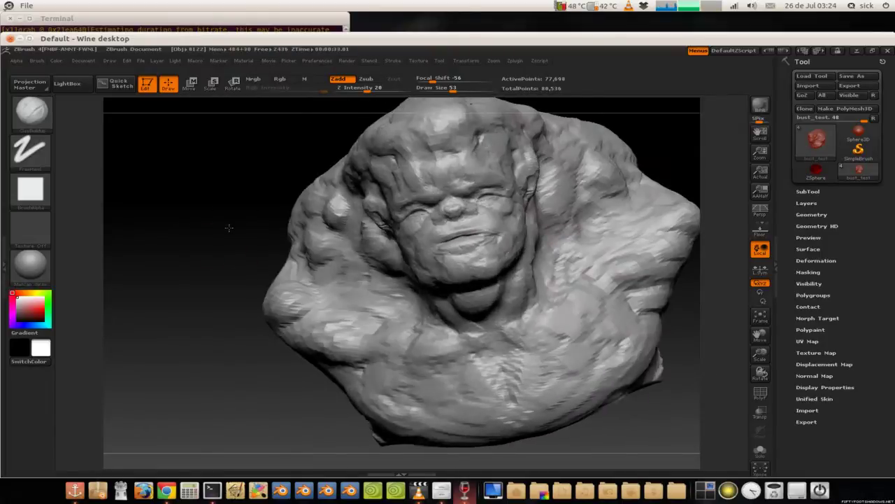
- Select a new brush set to Zsub with Z intensity 43
key(b)
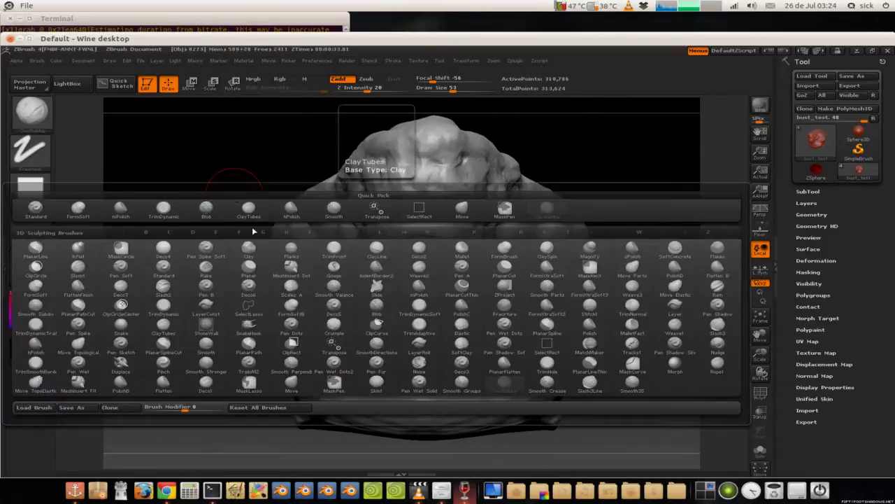
click(235, 205)
drag(210, 210, 280, 182)
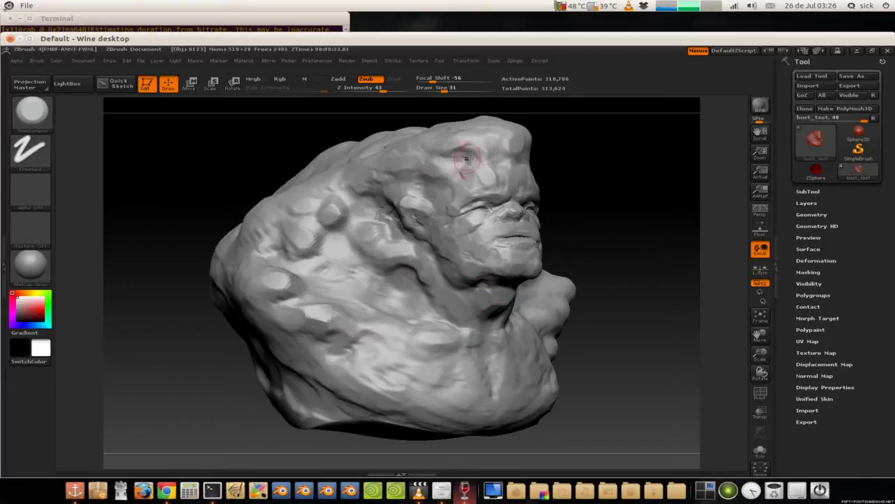
- Orbit the bust to inspect its sides, the top of the head and the underside
mouse_move(501, 166)
mouse_down()
mouse_move(290, 230)
mouse_move(561, 221)
mouse_up()
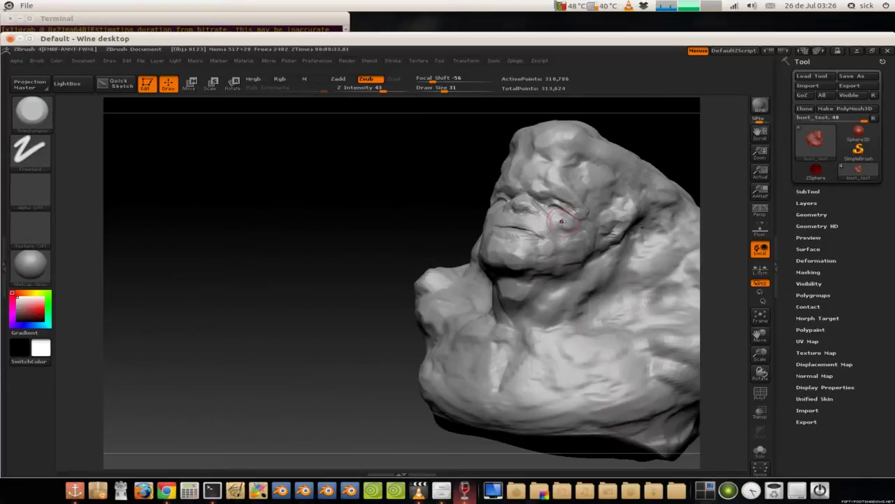
mouse_move(470, 219)
mouse_down()
mouse_move(282, 260)
mouse_move(404, 182)
mouse_up()
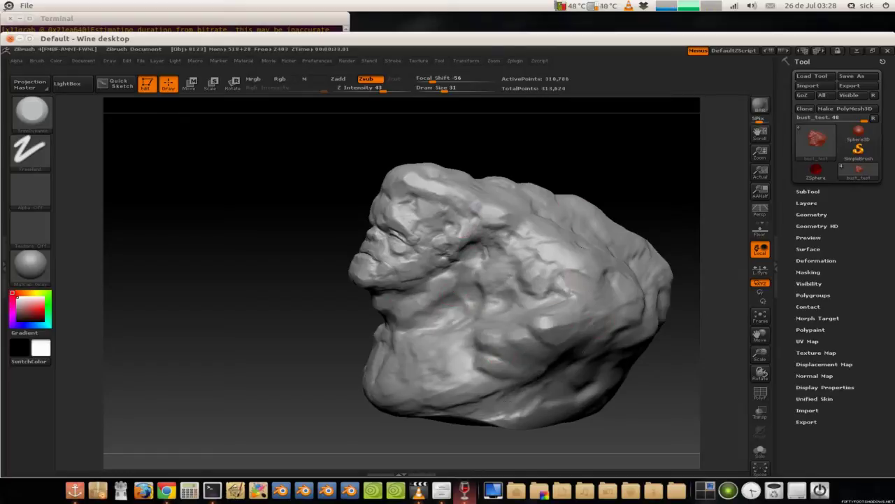
drag(483, 405, 499, 357)
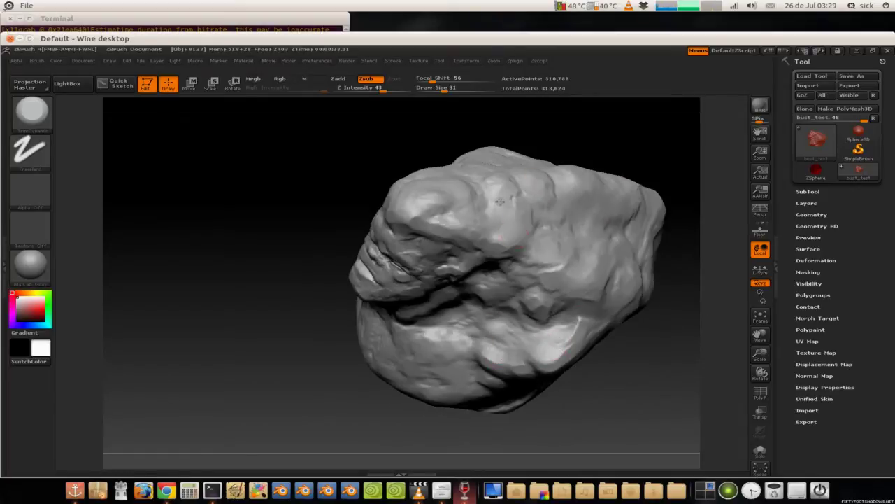
mouse_move(598, 284)
mouse_down()
mouse_move(303, 288)
mouse_move(487, 210)
mouse_up()
drag(597, 150, 340, 264)
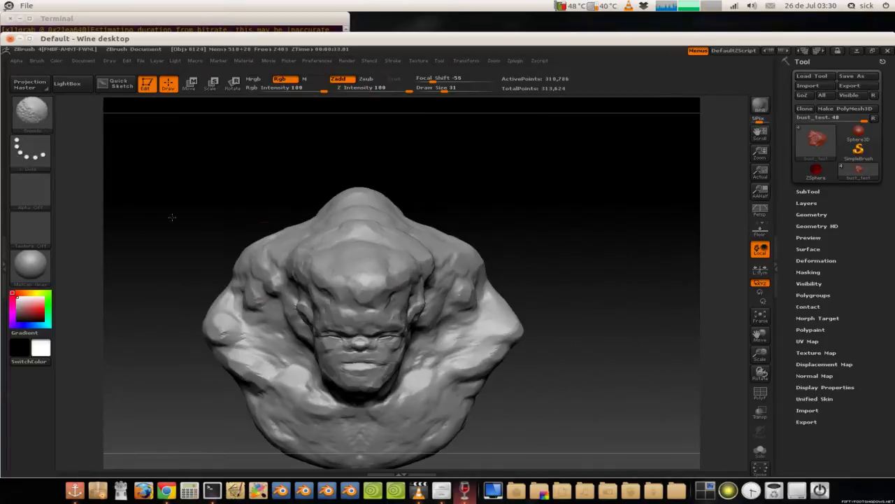
drag(172, 217, 435, 256)
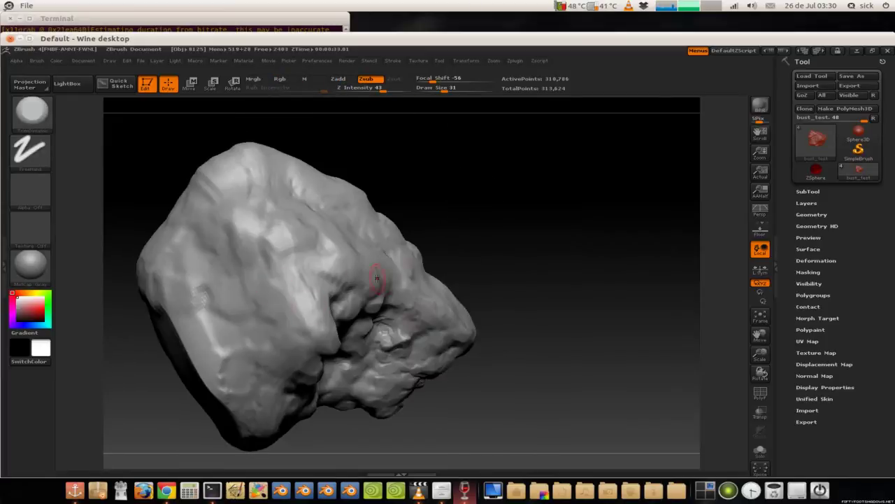
mouse_move(435, 256)
mouse_down()
mouse_move(437, 325)
mouse_move(314, 264)
mouse_up()
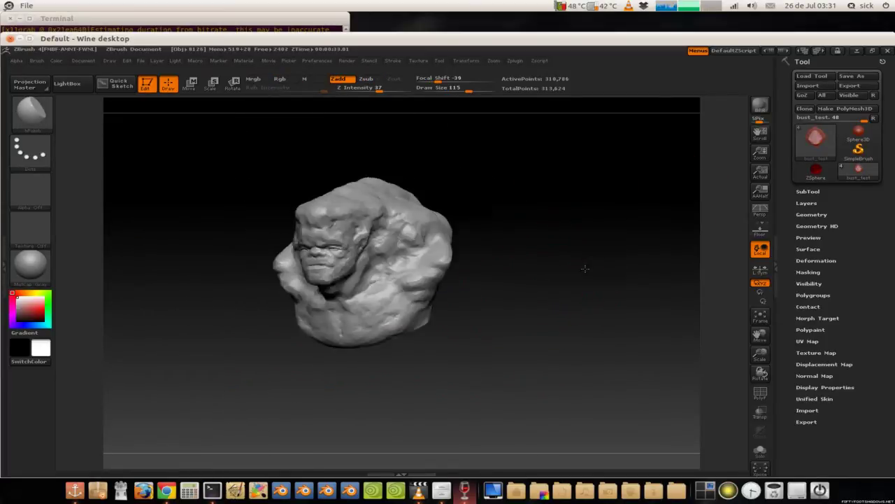
- Select FlattenFinish at a smaller draw size and zoom in close on the eyes and nose
key(b)
click(221, 342)
drag(490, 315, 616, 204)
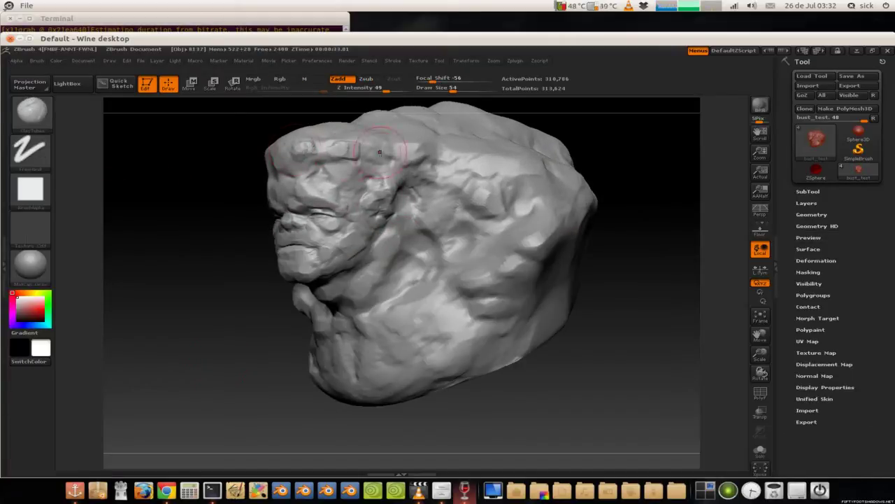
mouse_move(380, 152)
mouse_down()
mouse_move(340, 150)
mouse_move(408, 282)
mouse_up()
key(s)
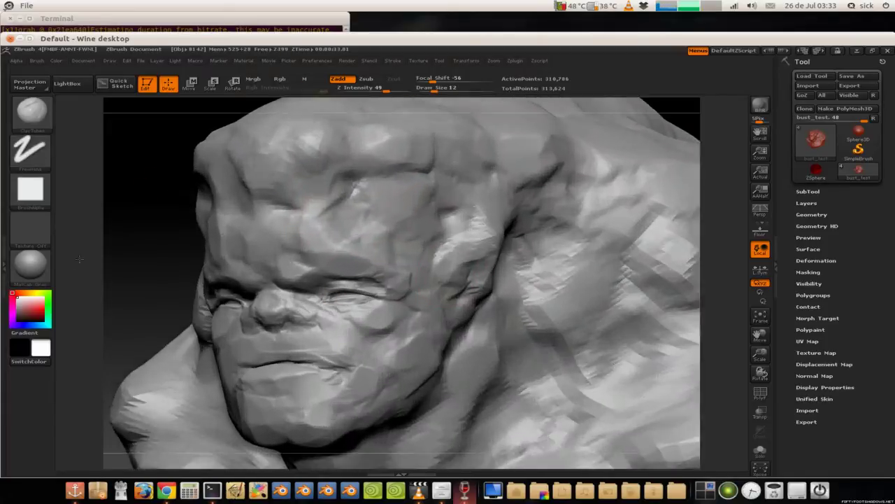
alt+drag(194, 230, 372, 283)
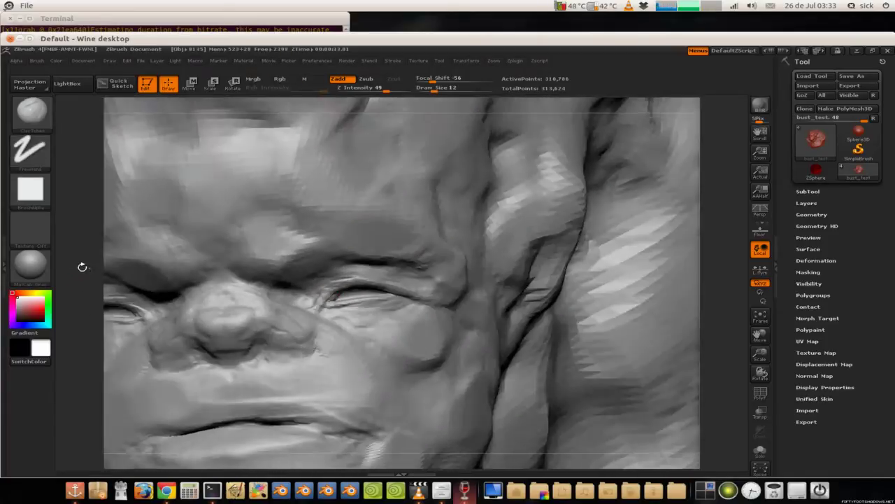
mouse_move(80, 266)
mouse_down()
mouse_move(307, 295)
mouse_move(280, 317)
mouse_up()
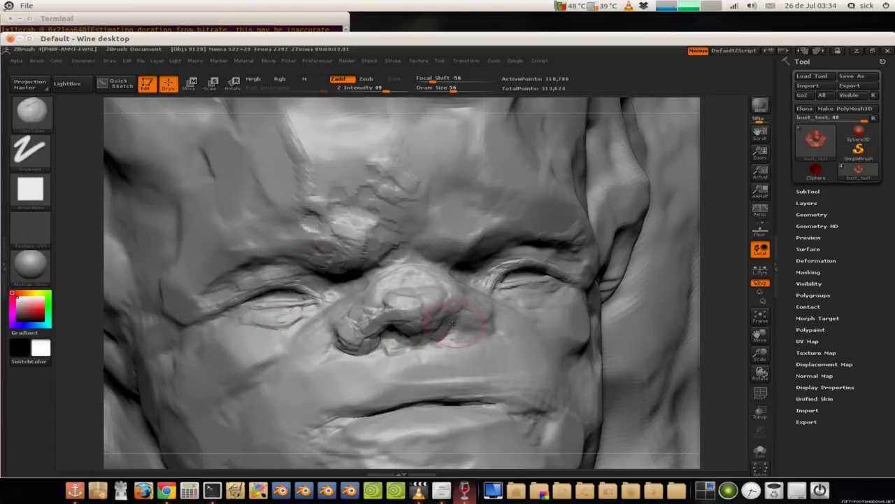
- Stroke clay bumps over the brow between the eyes and along the nose bridge
drag(82, 263, 472, 301)
mouse_move(431, 275)
mouse_down()
mouse_move(475, 196)
mouse_move(420, 300)
mouse_move(519, 312)
mouse_up()
mouse_move(78, 322)
mouse_down()
mouse_move(106, 259)
mouse_move(184, 210)
mouse_up()
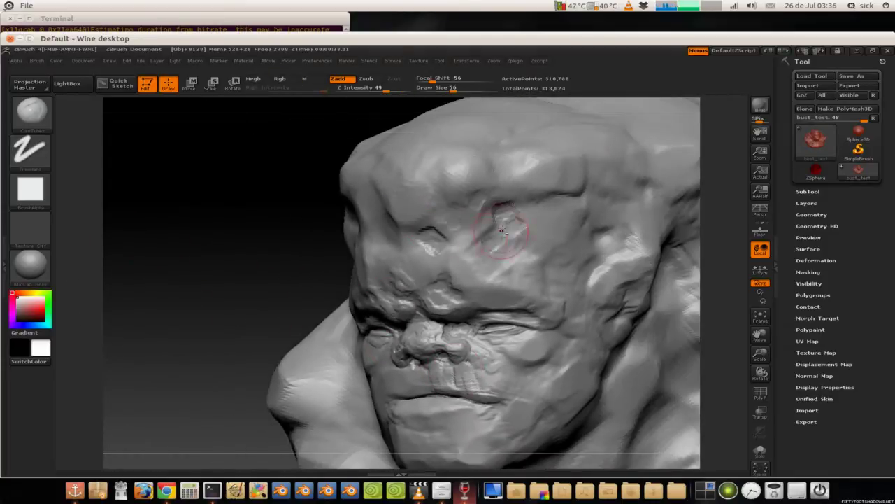
drag(372, 195, 430, 275)
key(f)
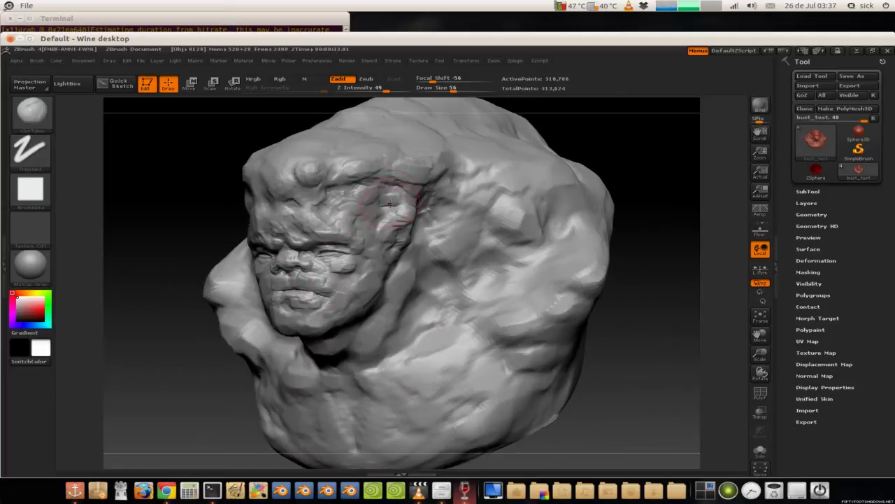
drag(330, 293, 242, 310)
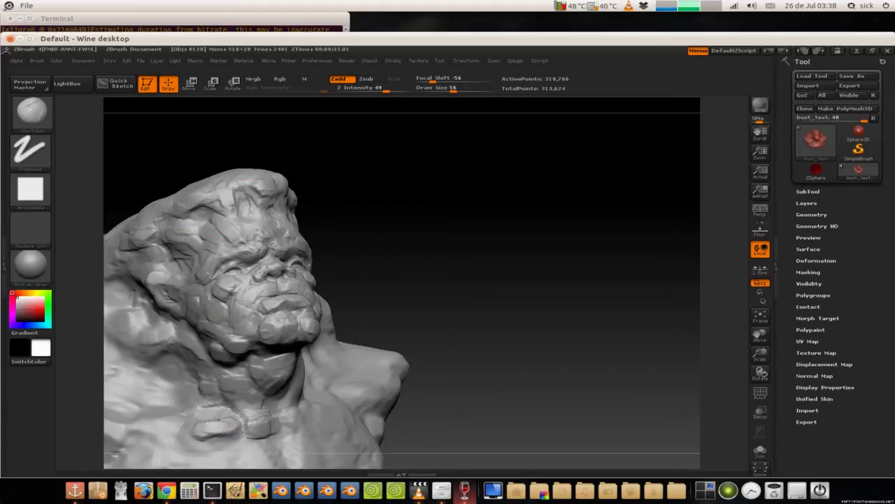
mouse_move(98, 350)
mouse_down()
mouse_move(74, 231)
mouse_move(322, 245)
mouse_up()
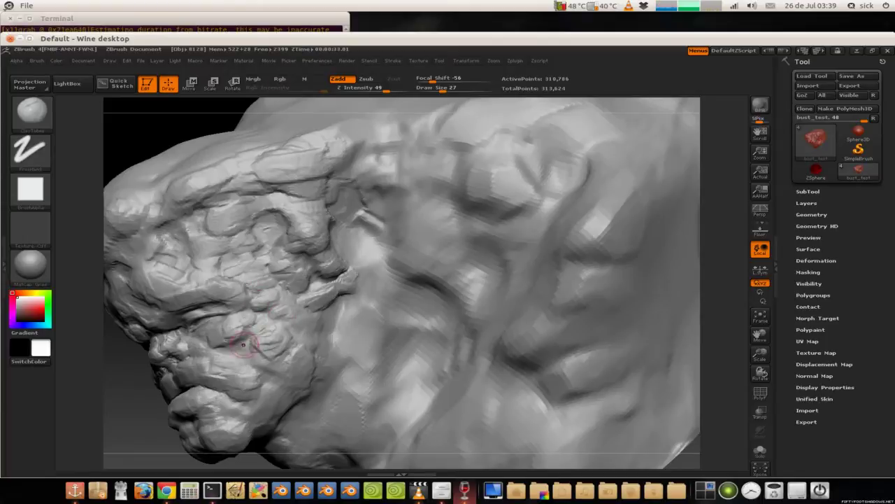
- Carve creases and cracks into the brow and temple in right-facing profile
key(space)
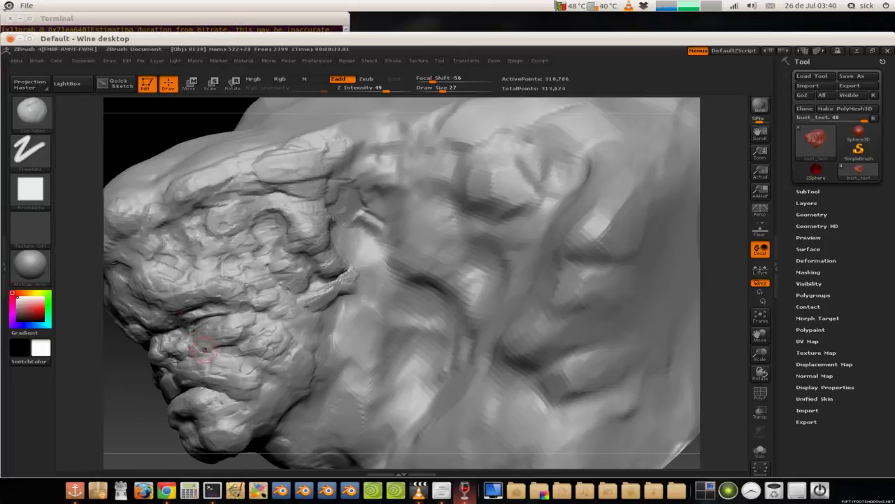
drag(329, 273, 278, 273)
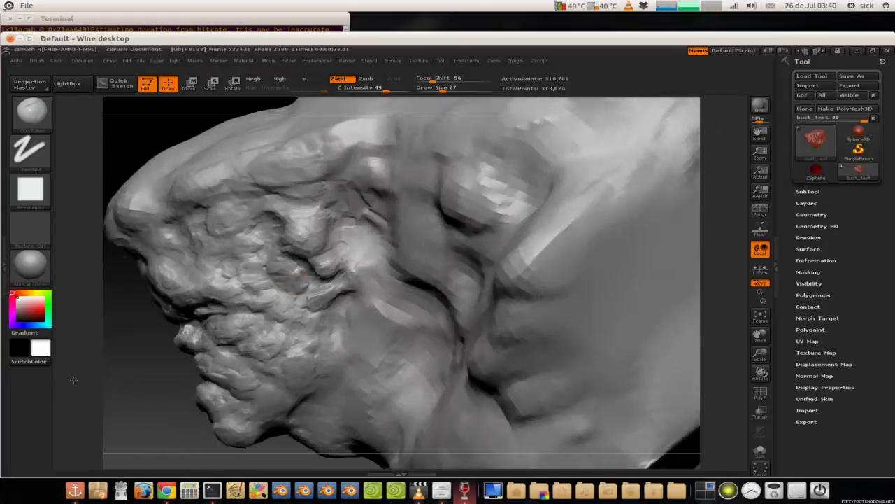
mouse_move(301, 392)
mouse_down()
mouse_move(109, 299)
mouse_move(151, 256)
mouse_up()
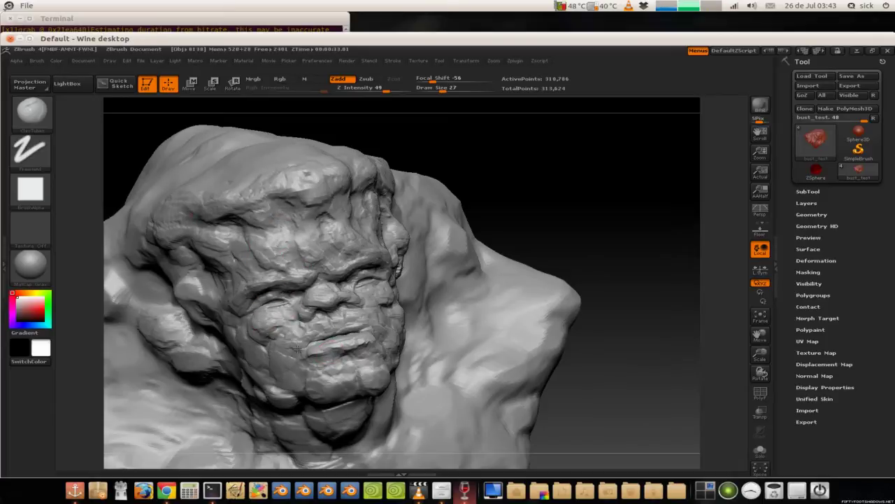
drag(283, 337, 258, 182)
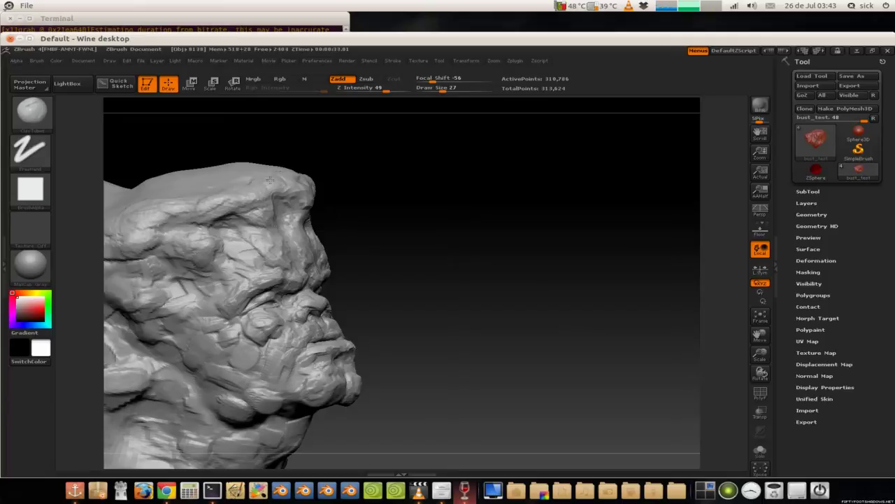
mouse_move(169, 266)
mouse_down()
mouse_move(165, 274)
mouse_move(215, 306)
mouse_up()
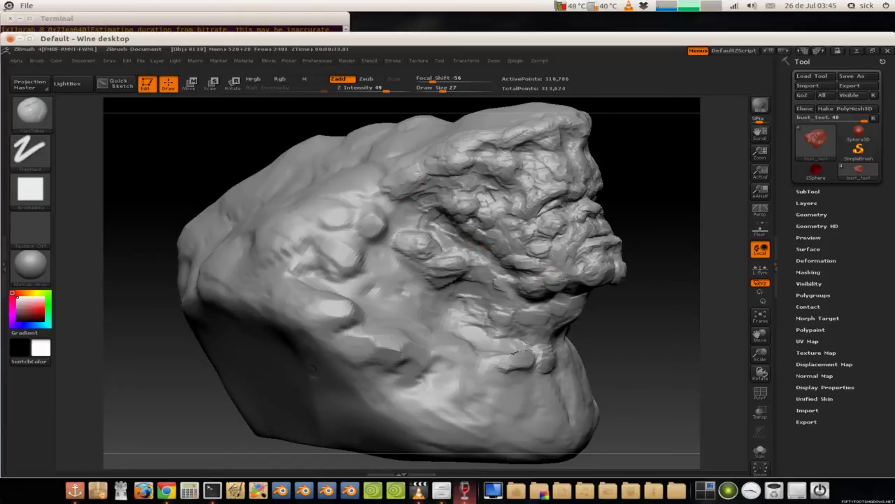
- Build craggy bulges and creases around the chin, cheek and left shoulder
drag(483, 258, 530, 228)
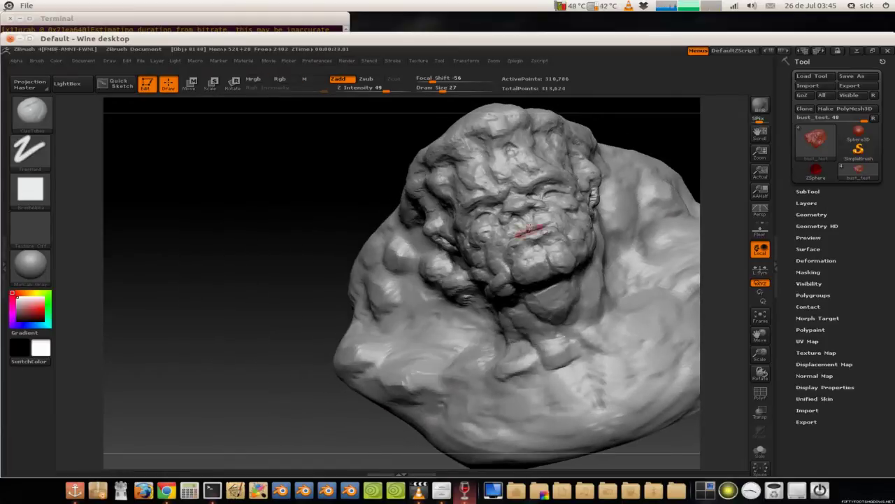
mouse_move(553, 294)
mouse_down()
mouse_move(598, 301)
mouse_move(538, 329)
mouse_move(580, 310)
mouse_move(565, 222)
mouse_up()
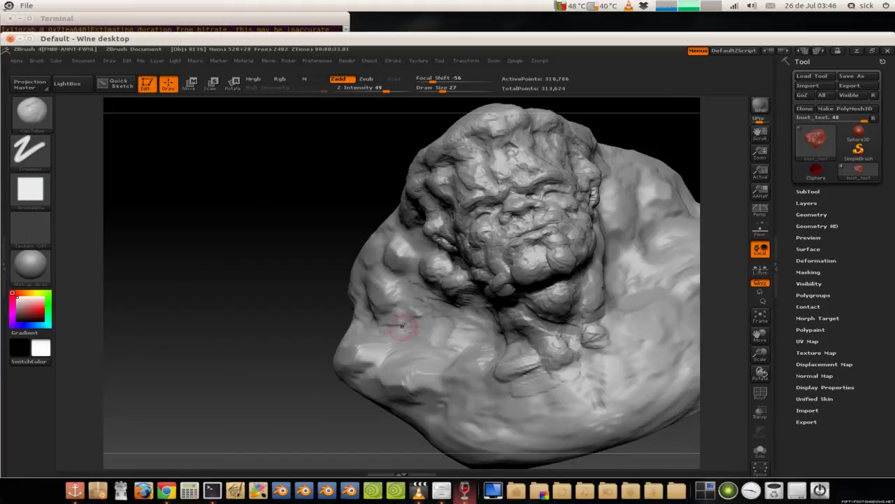
drag(622, 266, 385, 291)
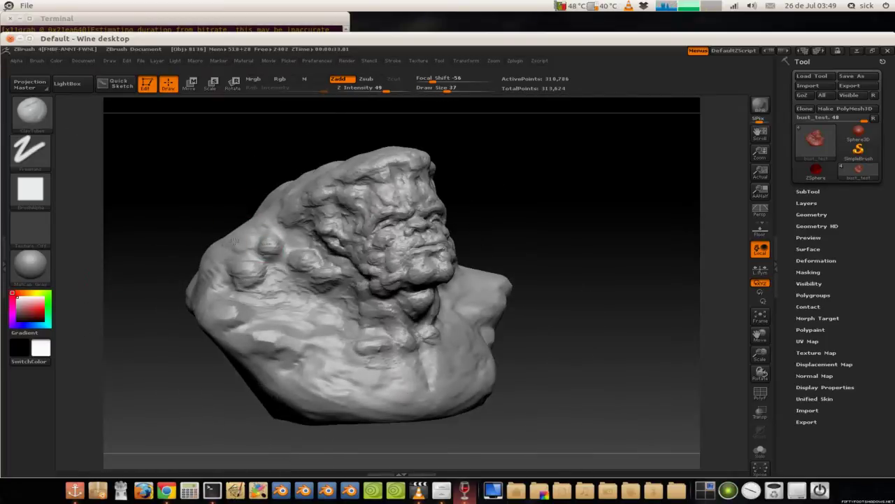
drag(234, 240, 251, 313)
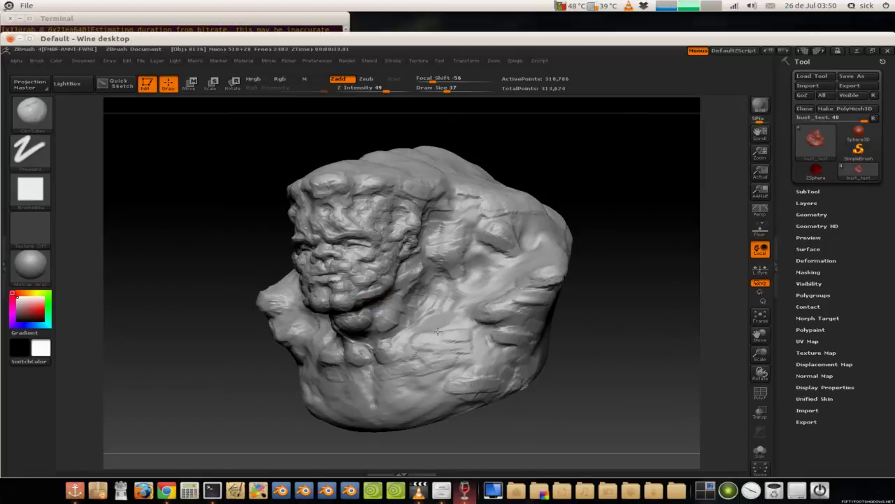
- Orbit the bust to inspect the bumpy crown from above and the craggy face from the front
mouse_move(456, 258)
mouse_down()
mouse_move(559, 315)
mouse_move(538, 380)
mouse_up()
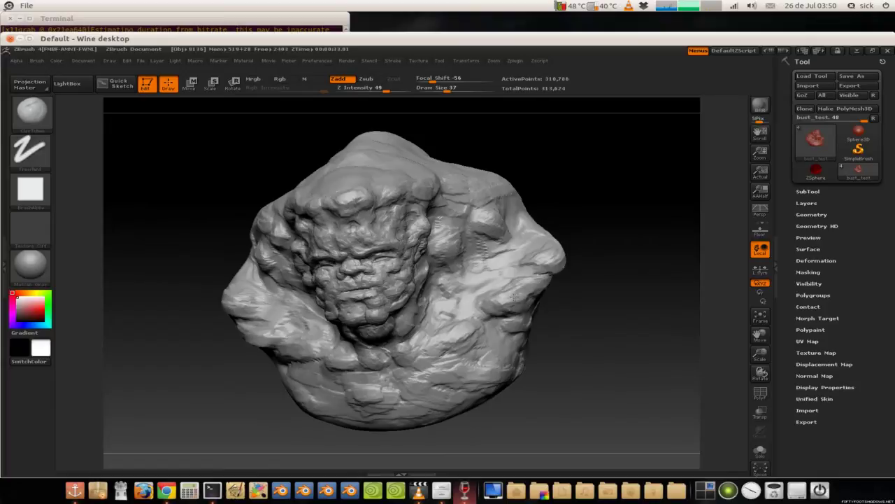
mouse_move(306, 323)
mouse_down()
mouse_move(287, 200)
mouse_move(524, 260)
mouse_up()
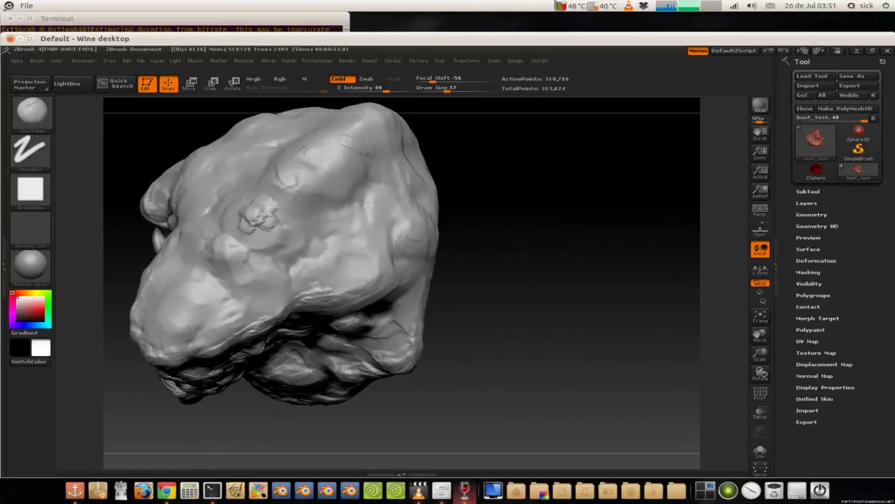
mouse_move(350, 203)
mouse_down()
mouse_move(531, 277)
mouse_move(453, 223)
mouse_up()
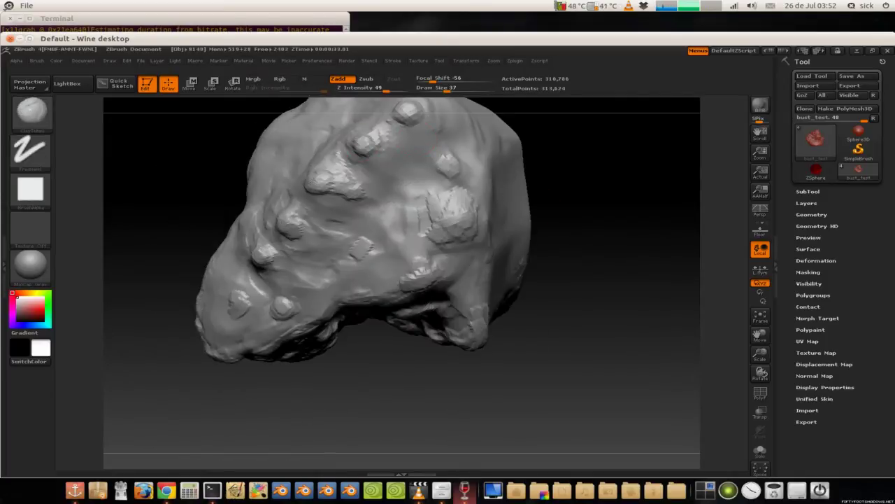
drag(290, 214, 299, 240)
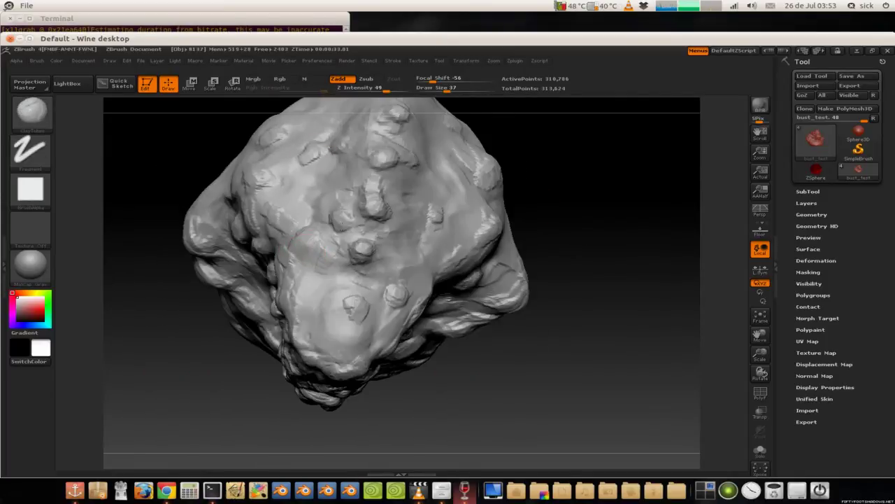
mouse_move(210, 175)
mouse_down()
mouse_move(580, 205)
mouse_move(370, 200)
mouse_up()
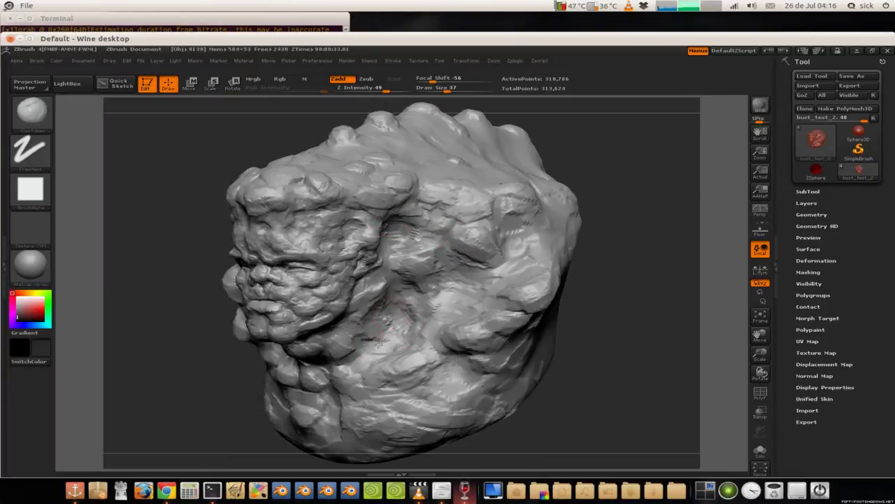
- Add one more subdivision level, raising the bust to about 1.243 million points
drag(601, 287, 301, 203)
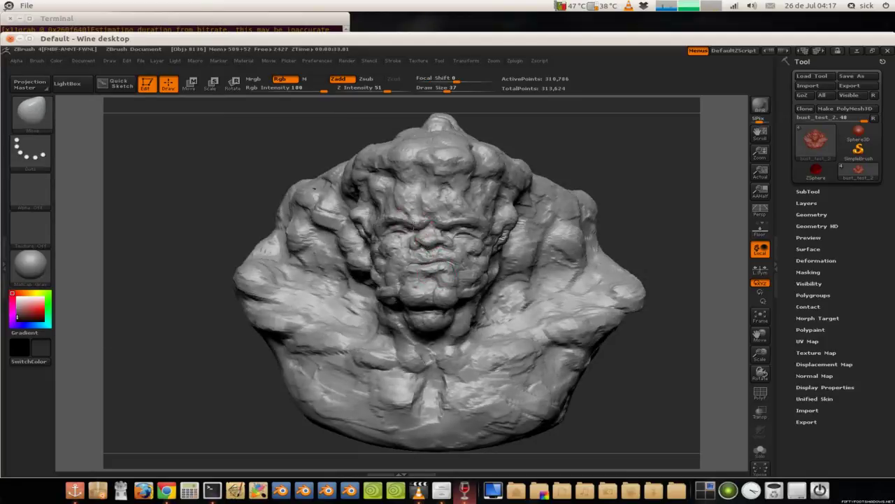
mouse_move(413, 227)
mouse_down()
mouse_move(490, 230)
mouse_move(397, 234)
mouse_up()
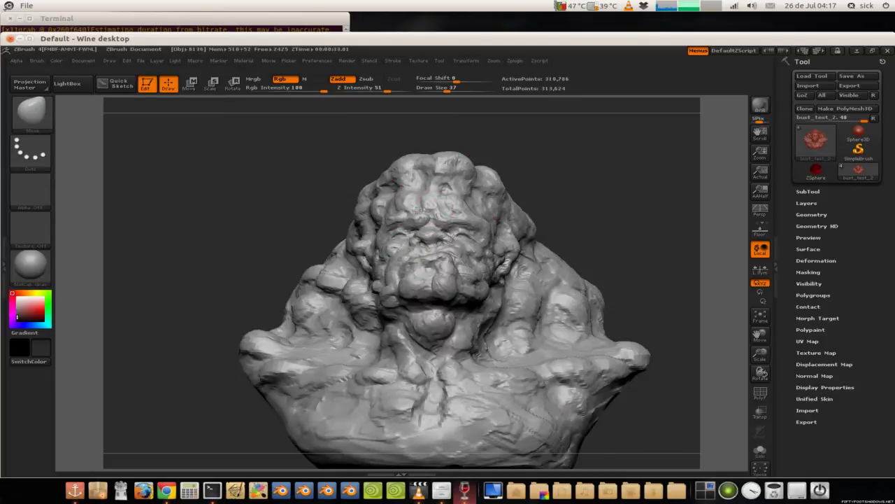
drag(331, 281, 430, 270)
mouse_move(523, 184)
mouse_down()
mouse_move(624, 270)
mouse_move(242, 244)
mouse_move(166, 297)
mouse_up()
key(ctrl+d)
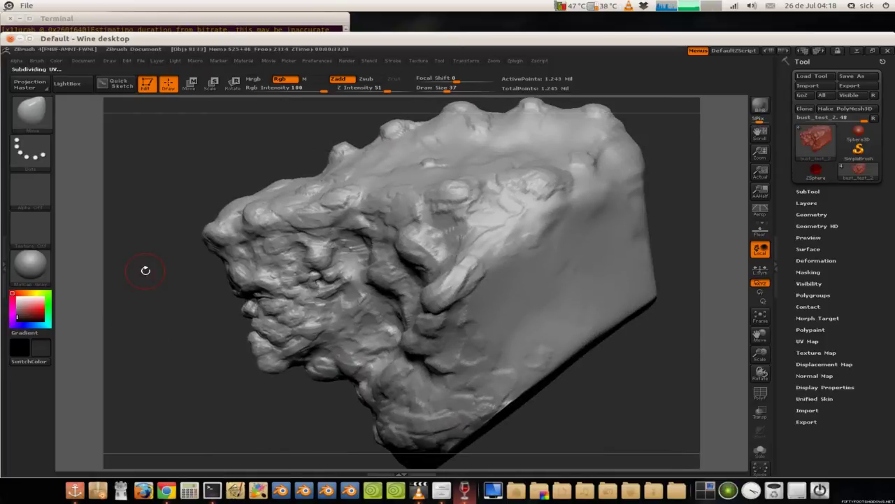
- Bring up the brush library and filter it to clay-type brushes with B, C, T
key(b)
key(c)
key(t)
mouse_move(196, 296)
mouse_down()
mouse_move(234, 221)
mouse_move(266, 230)
mouse_up()
key(b)
key(c)
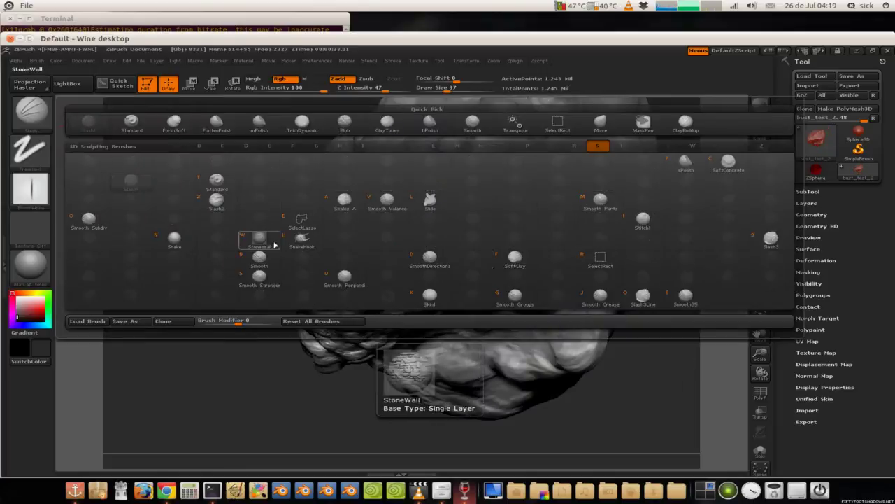
key(t)
key(b)
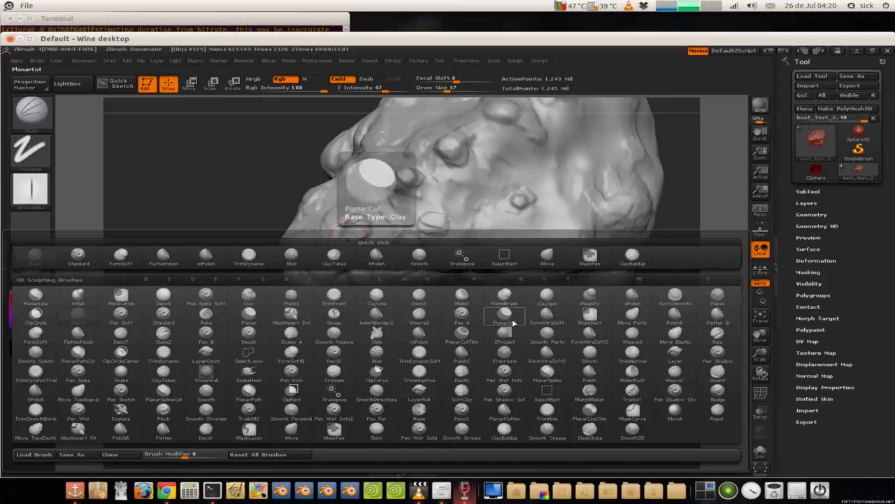
key(b)
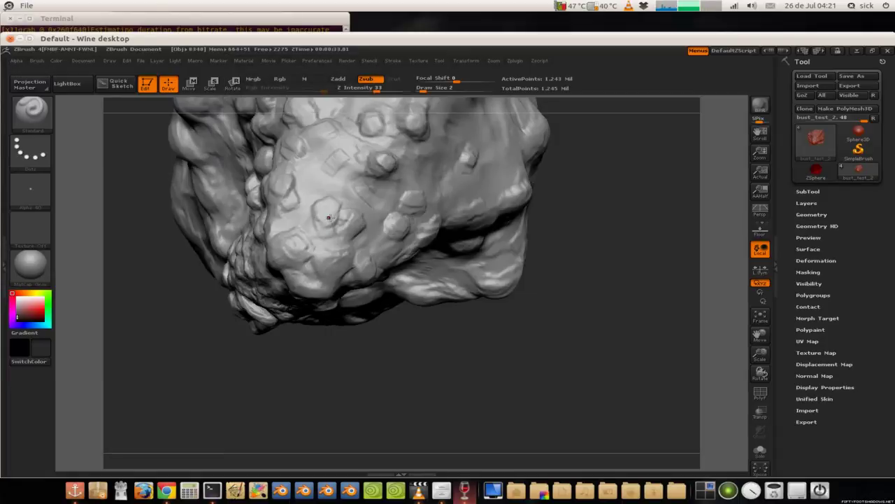
- Pick Deco1 and then another brush, and set the brush to Zsub for carving
click(29, 111)
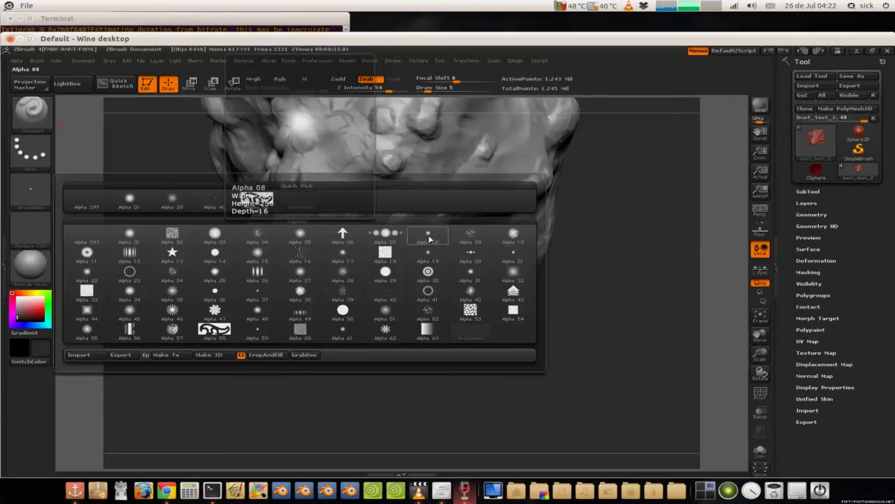
click(429, 239)
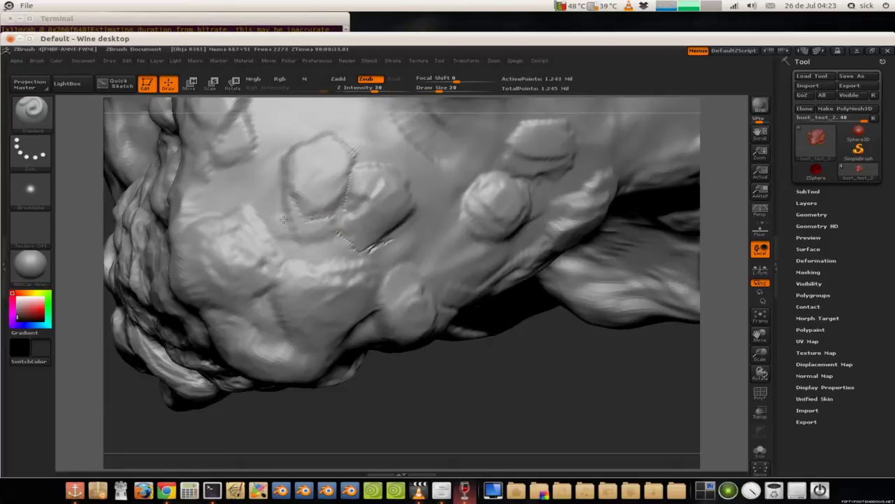
click(30, 111)
click(371, 214)
click(365, 79)
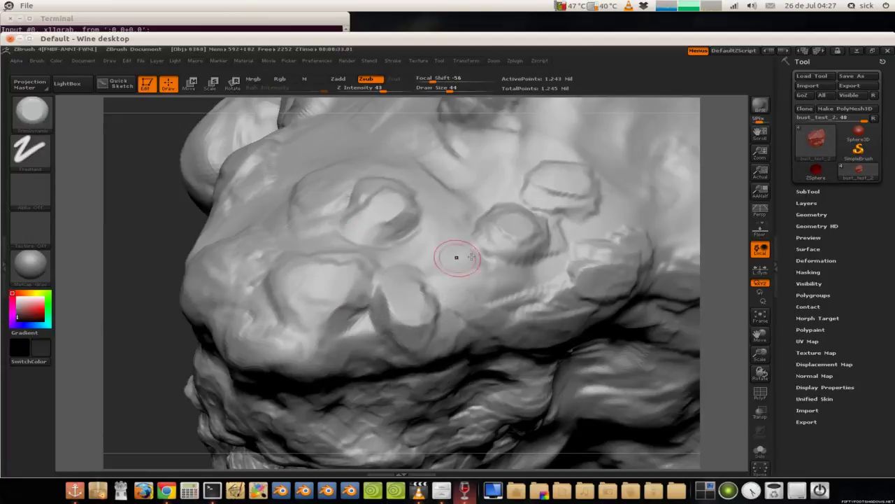
- Shrink the brush to 25 and work flat facets over the face, mouth and chin
drag(118, 263, 284, 223)
key(bracketleft)
key(bracketleft)
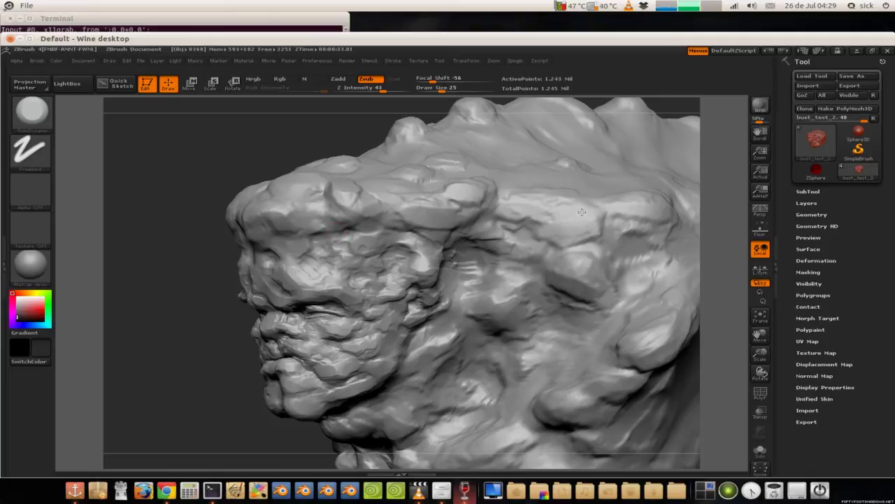
drag(415, 311, 462, 255)
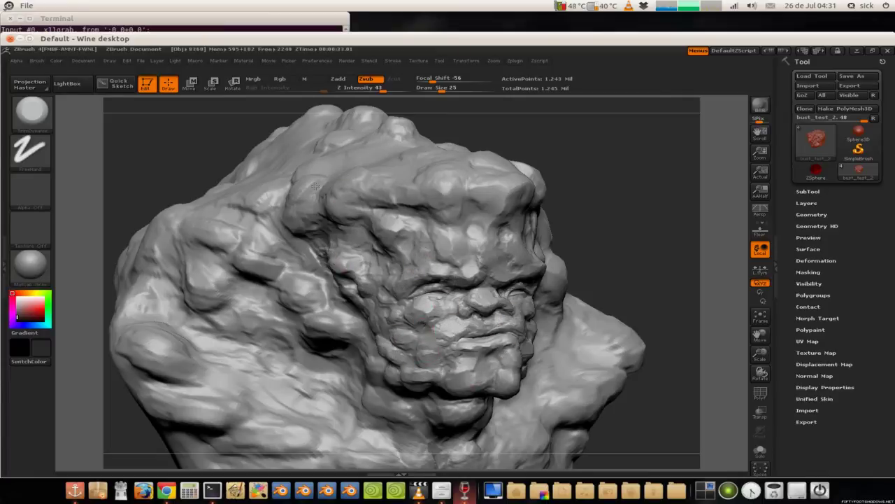
drag(384, 349, 278, 218)
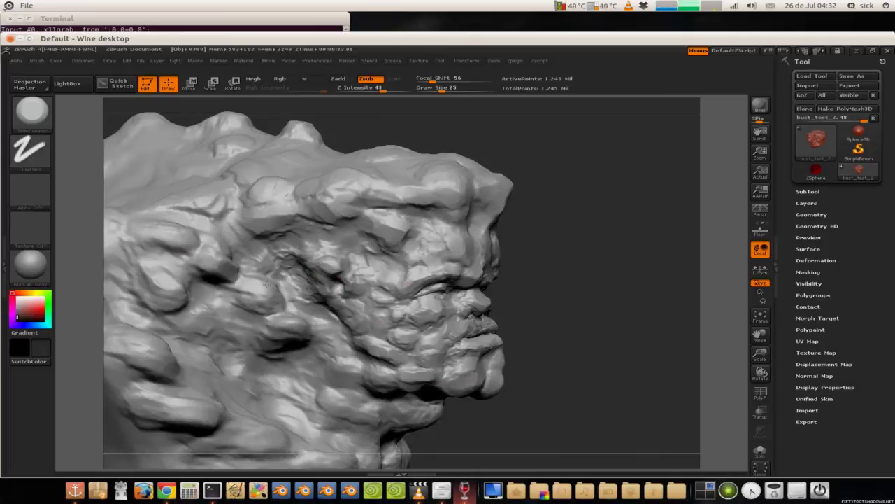
drag(278, 218, 437, 221)
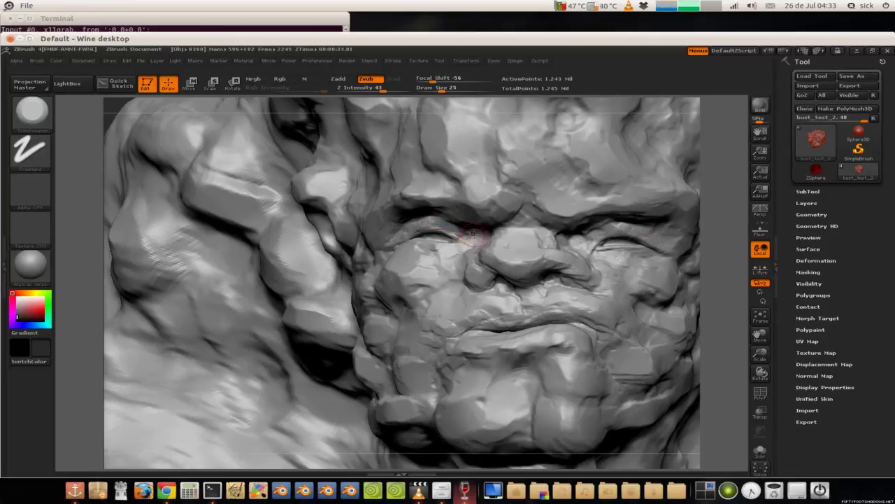
mouse_move(493, 324)
mouse_down()
mouse_move(549, 350)
mouse_move(490, 336)
mouse_up()
drag(448, 307, 496, 301)
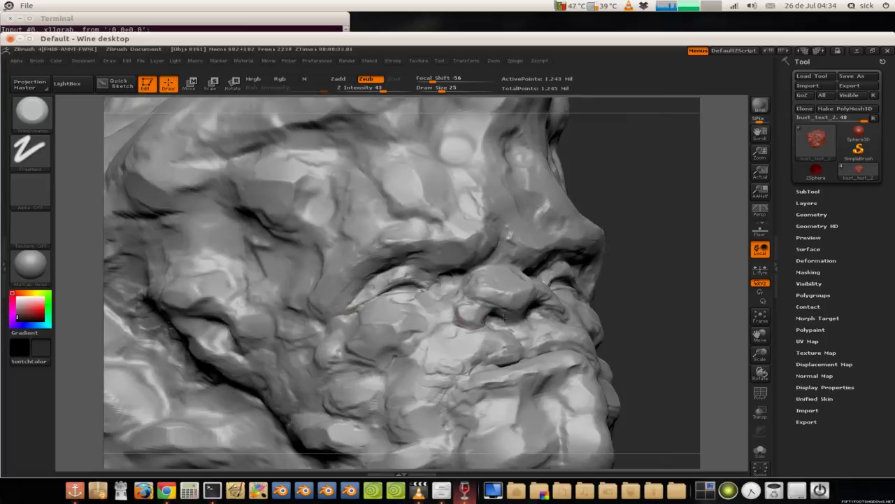
mouse_move(347, 324)
mouse_down()
mouse_move(76, 266)
mouse_move(240, 259)
mouse_up()
- Enlarge the brush to 38 and carve faceted grooves across the left shoulder and head sides
key(s)
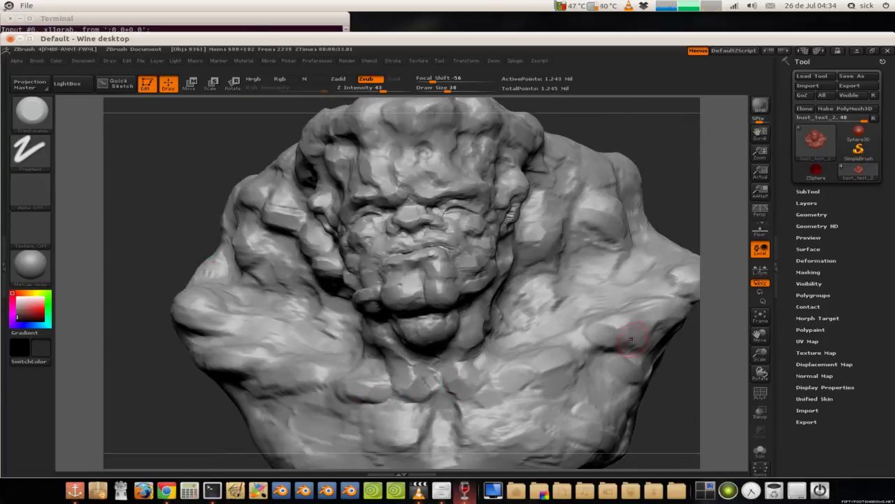
mouse_move(347, 390)
mouse_down()
mouse_move(210, 326)
mouse_move(269, 218)
mouse_up()
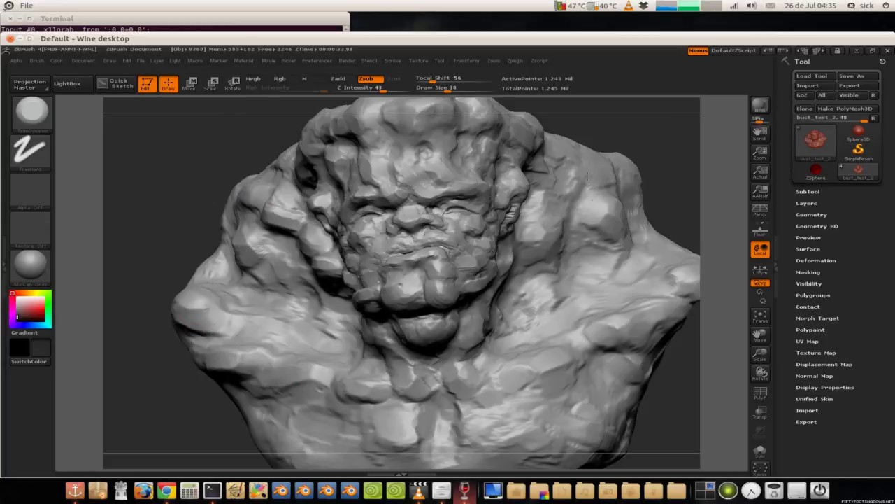
drag(640, 314, 399, 213)
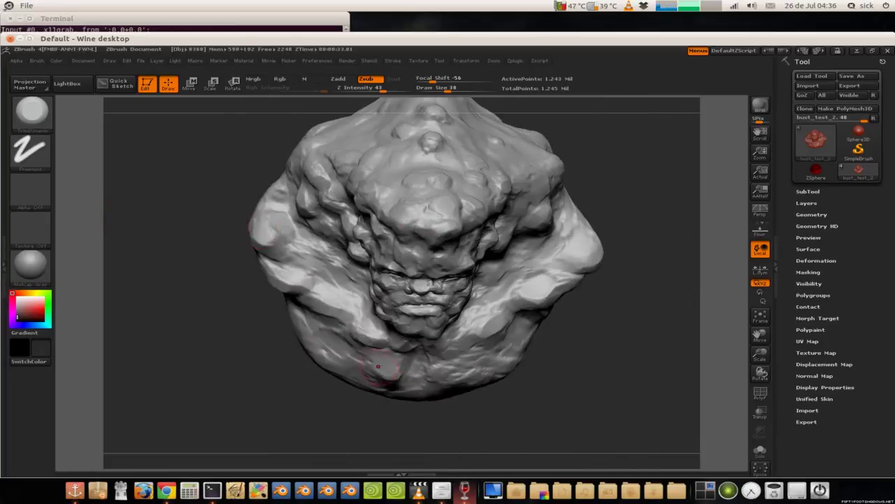
drag(532, 301, 622, 334)
mouse_move(509, 342)
mouse_down()
mouse_move(294, 284)
mouse_move(418, 259)
mouse_up()
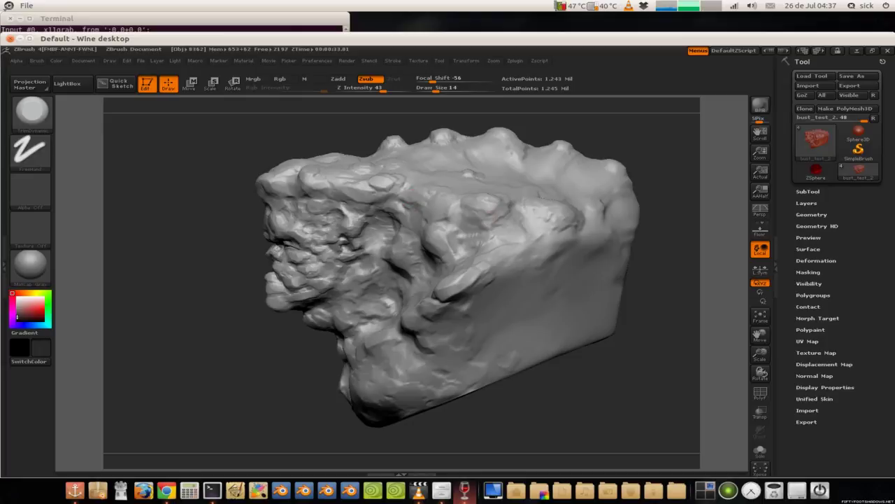
- Orbit around the bust's other side and top, and filter brushes to clay-type ones
mouse_move(184, 260)
mouse_down()
mouse_move(381, 223)
mouse_move(478, 314)
mouse_up()
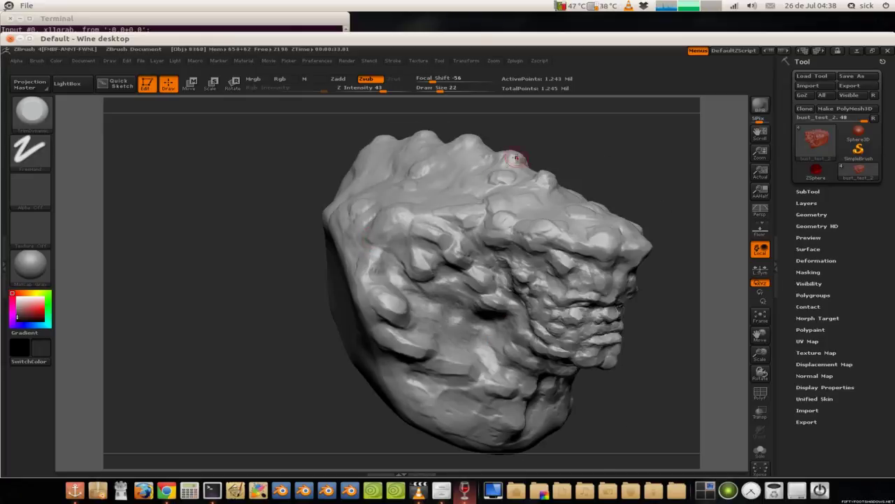
drag(515, 158, 415, 131)
drag(538, 200, 389, 243)
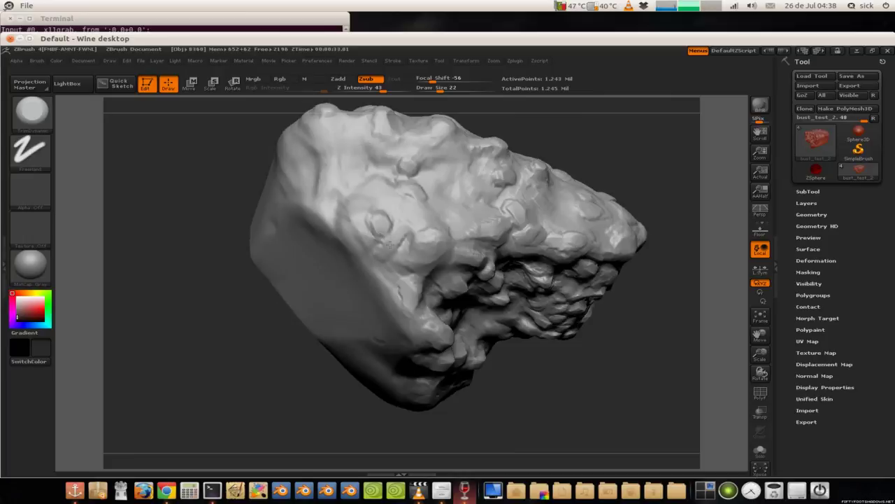
drag(450, 138, 224, 217)
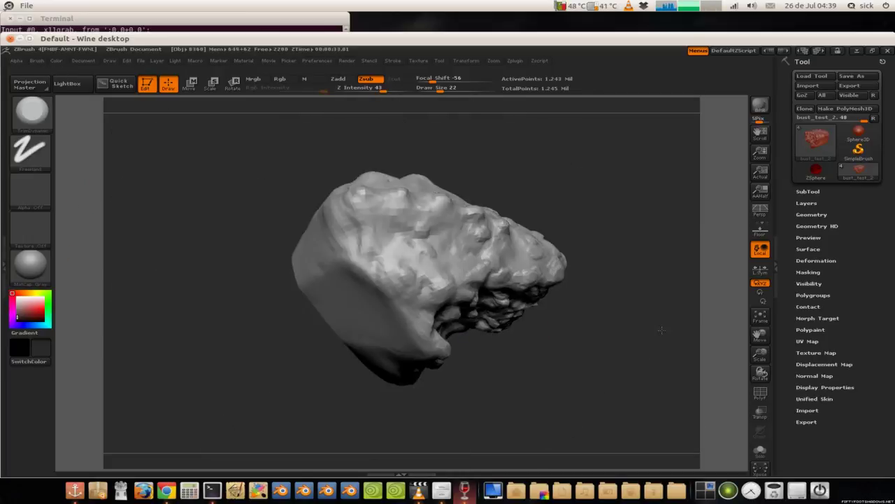
key(b)
key(c)
key(t)
drag(176, 242, 429, 258)
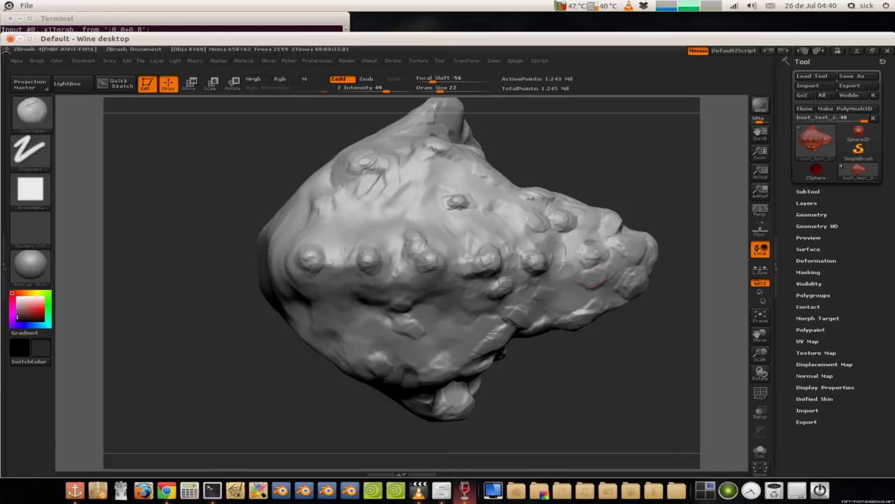
drag(426, 382, 430, 269)
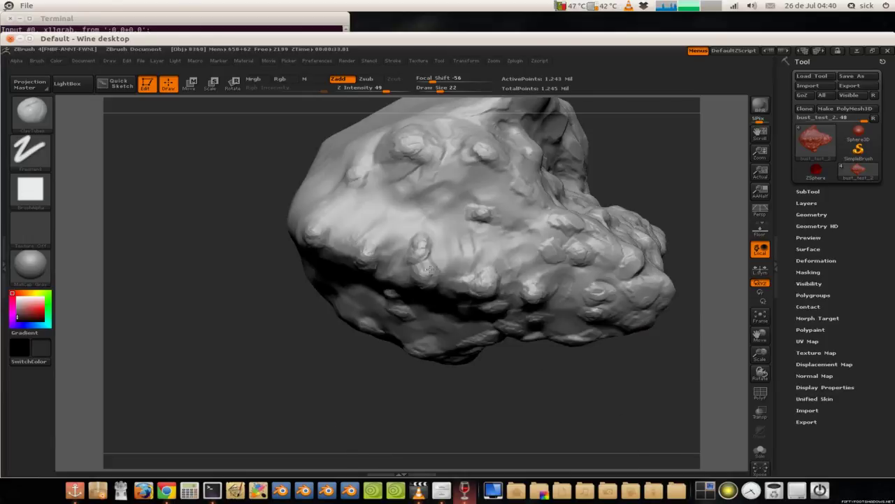
mouse_move(445, 151)
mouse_down()
mouse_move(646, 291)
mouse_move(615, 280)
mouse_up()
- Load a fine additive detailing brush with draw size 15
click(30, 110)
click(413, 188)
key(s)
drag(395, 360, 384, 360)
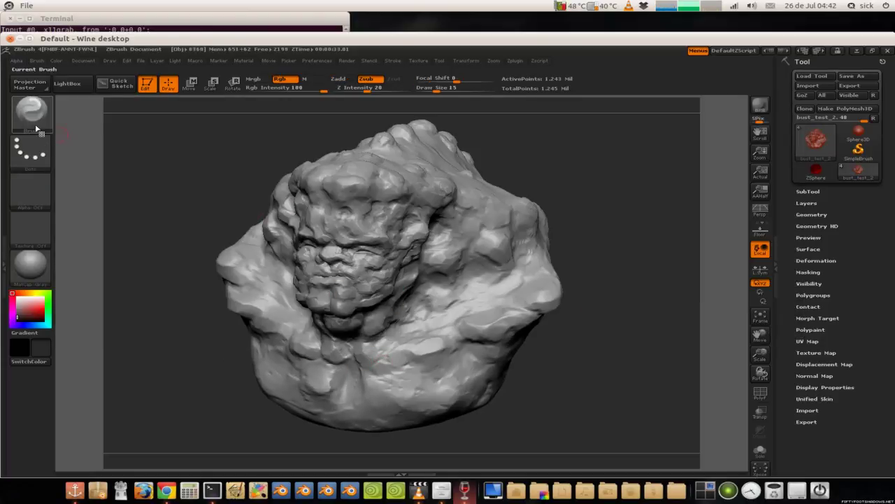
click(37, 128)
click(366, 221)
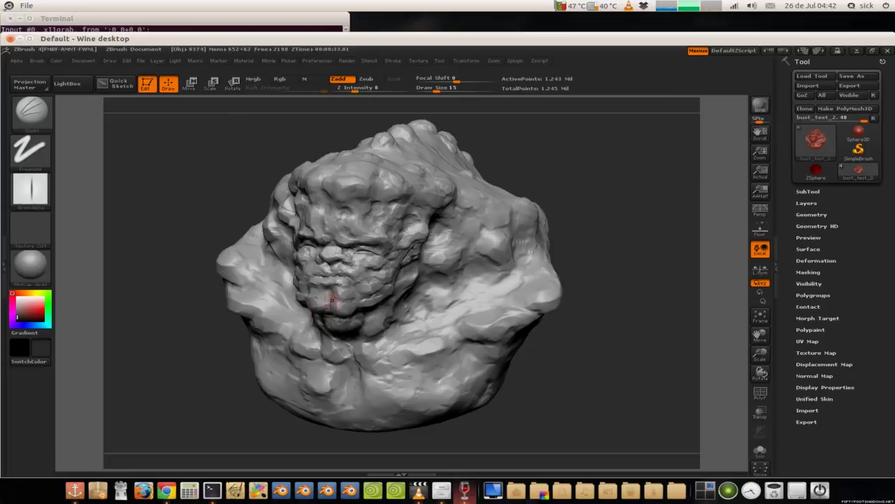